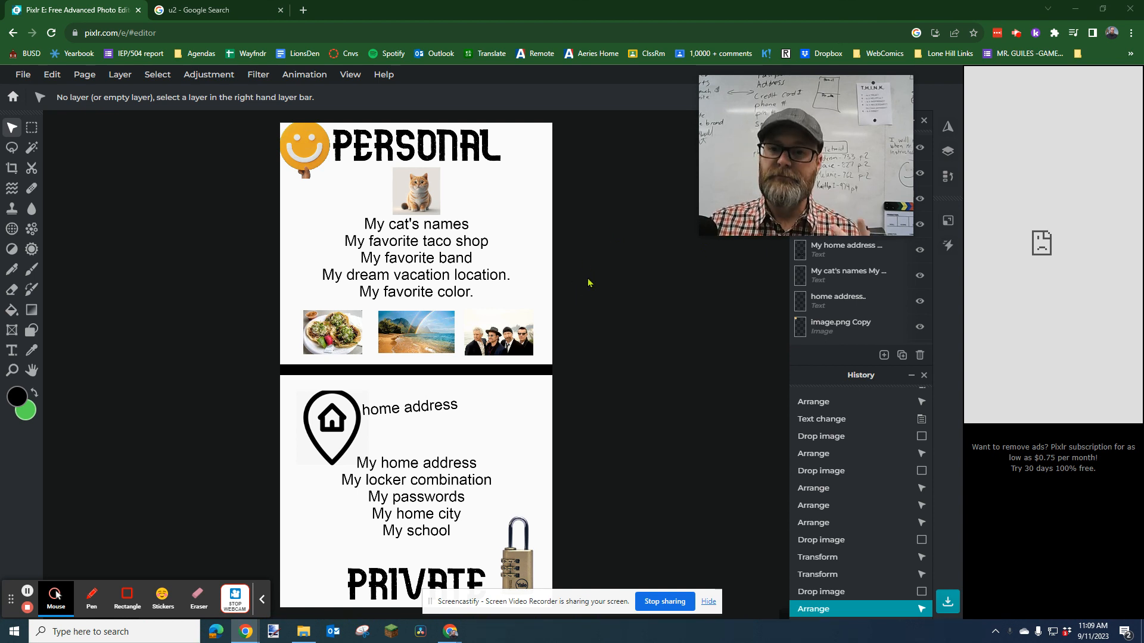
- Leave the finished poster and load the Pixlr E start page at pixlr.com/e/
mouse_move(740, 202)
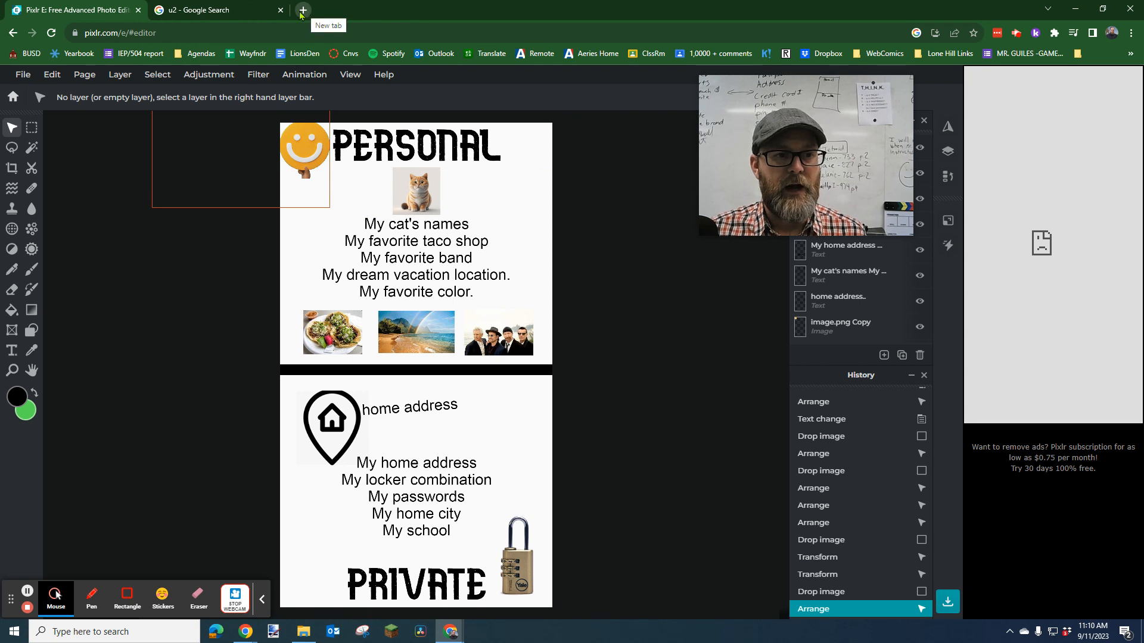
left_click_drag(130, 32, 167, 34)
key("BackSpace")
key("Return")
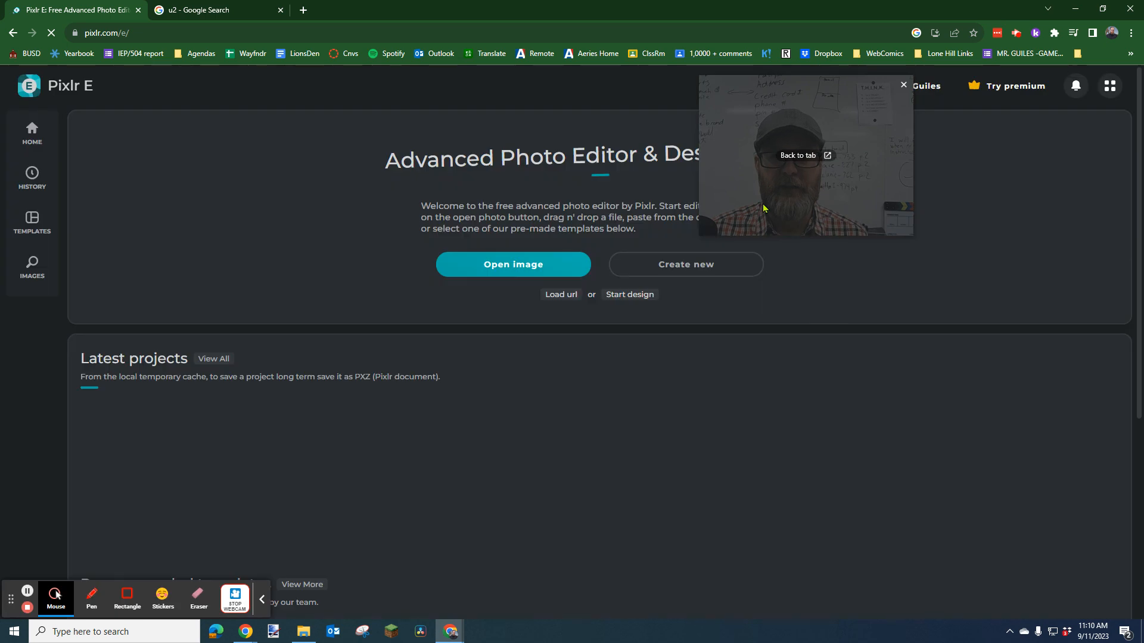
left_click_drag(763, 205, 933, 221)
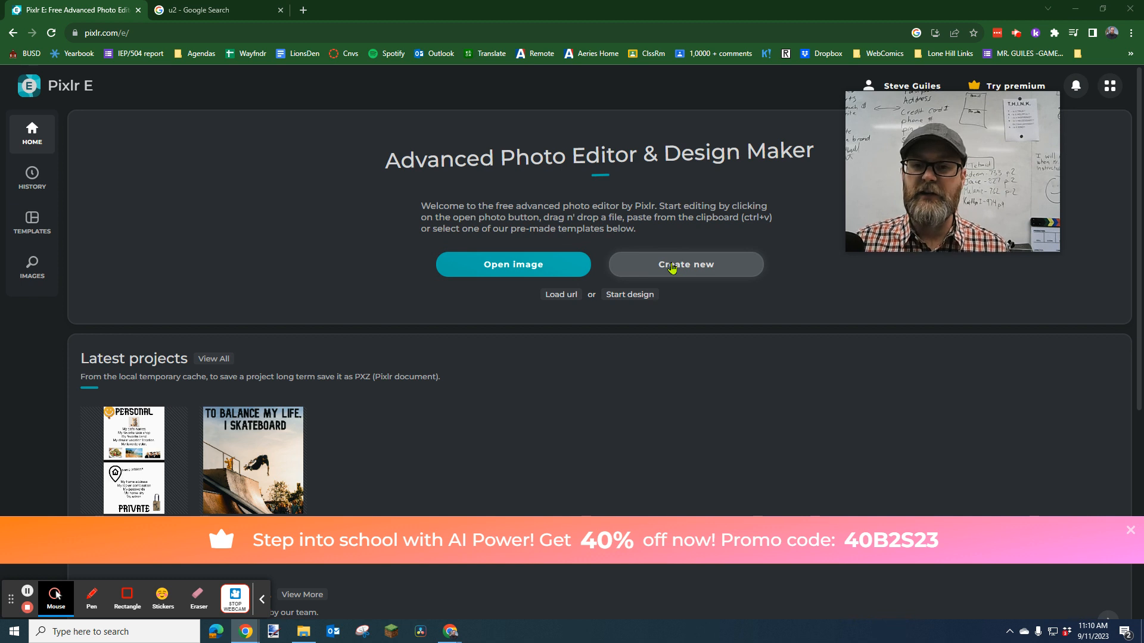
- Create a new blank image from the Social Story preset, 1080 x 1920 px, and dismiss the promotional banner
left_click(672, 266)
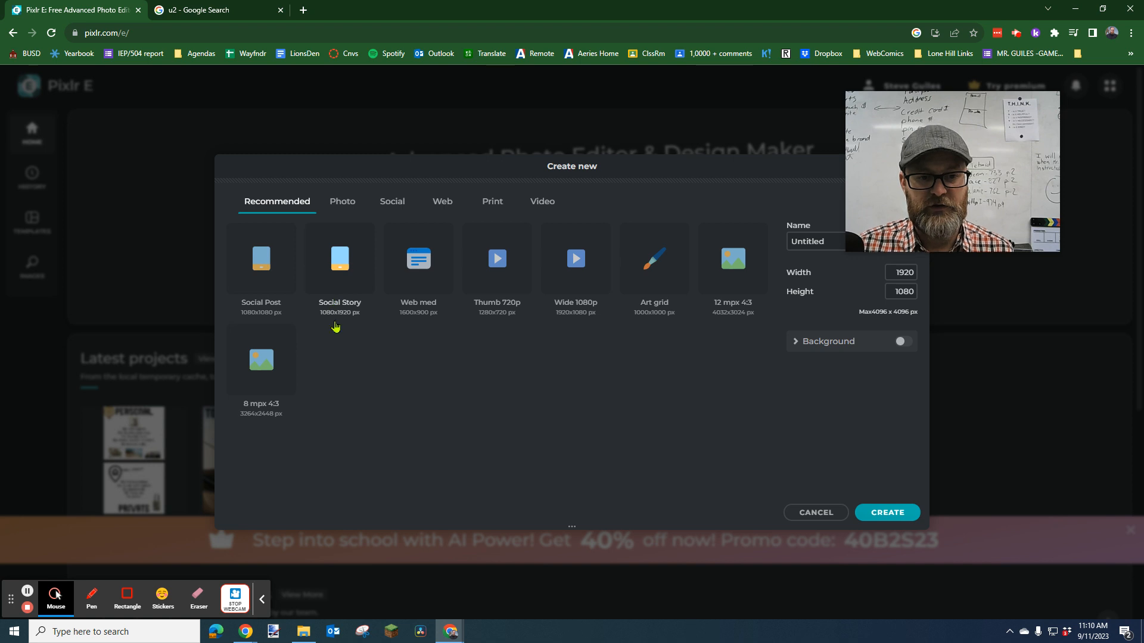
mouse_move(899, 157)
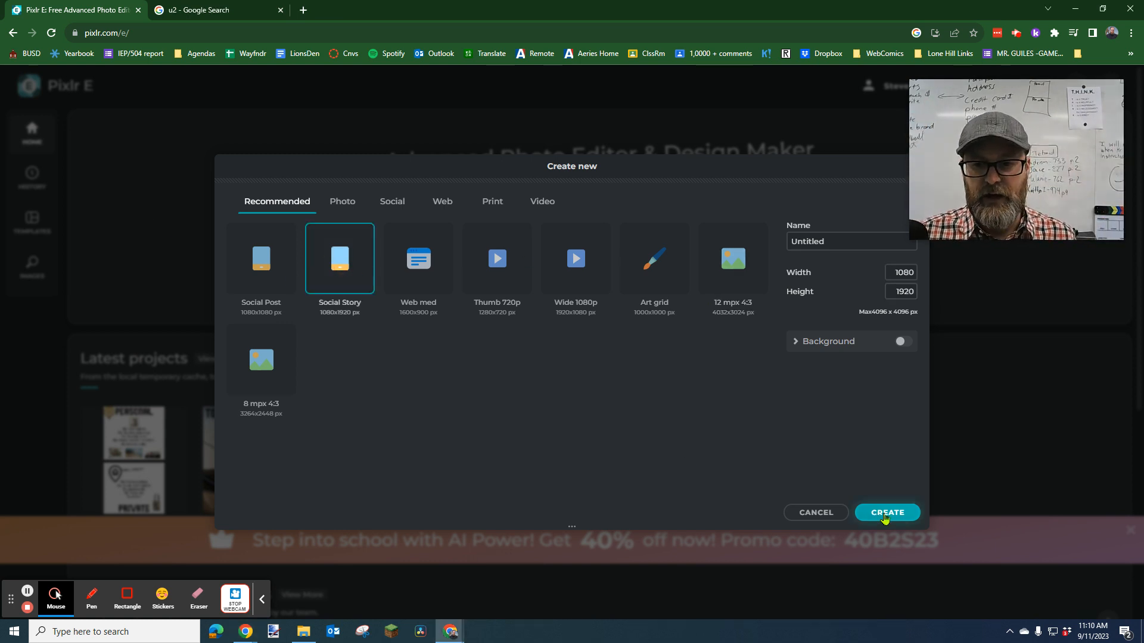
left_click(886, 517)
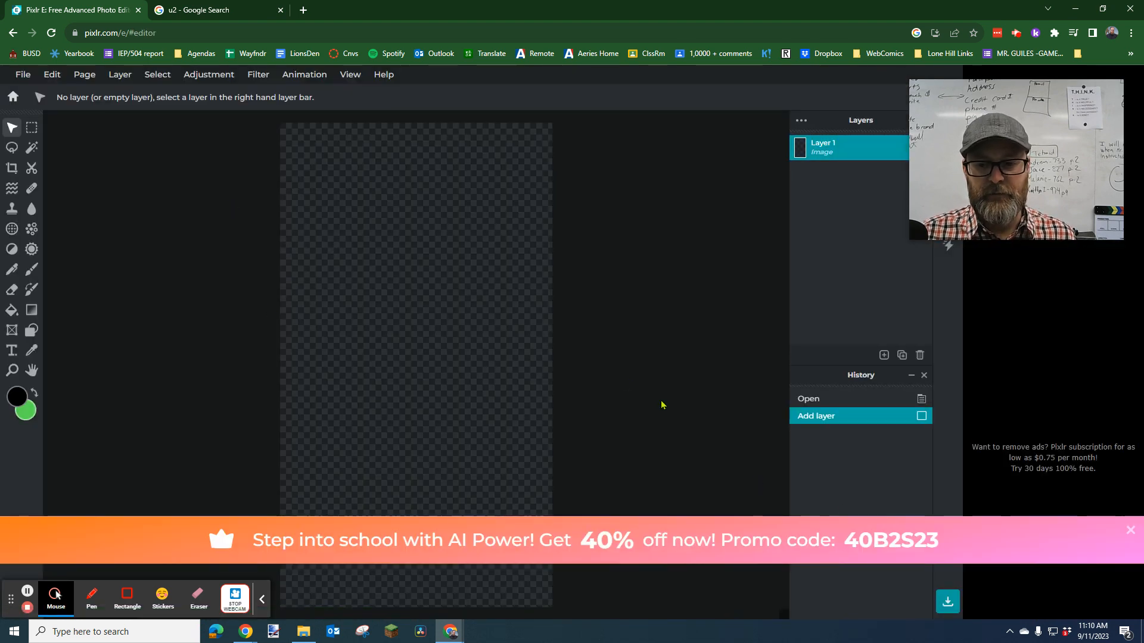
left_click(1130, 530)
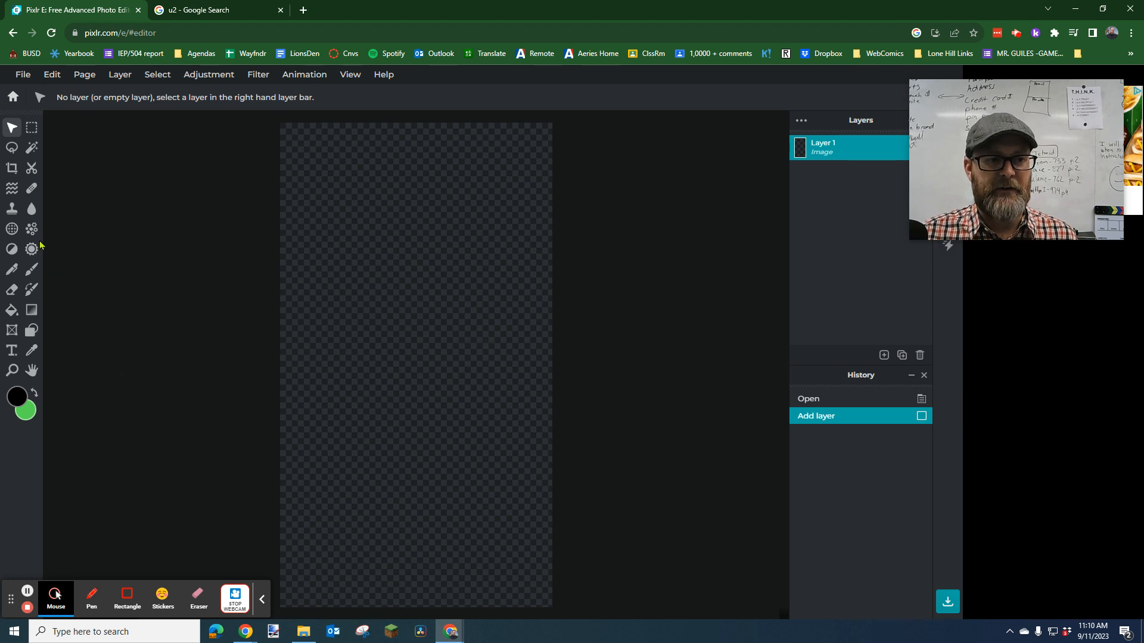
- Fill the empty canvas with black, then swap the two colours and fill it with green
left_click(13, 316)
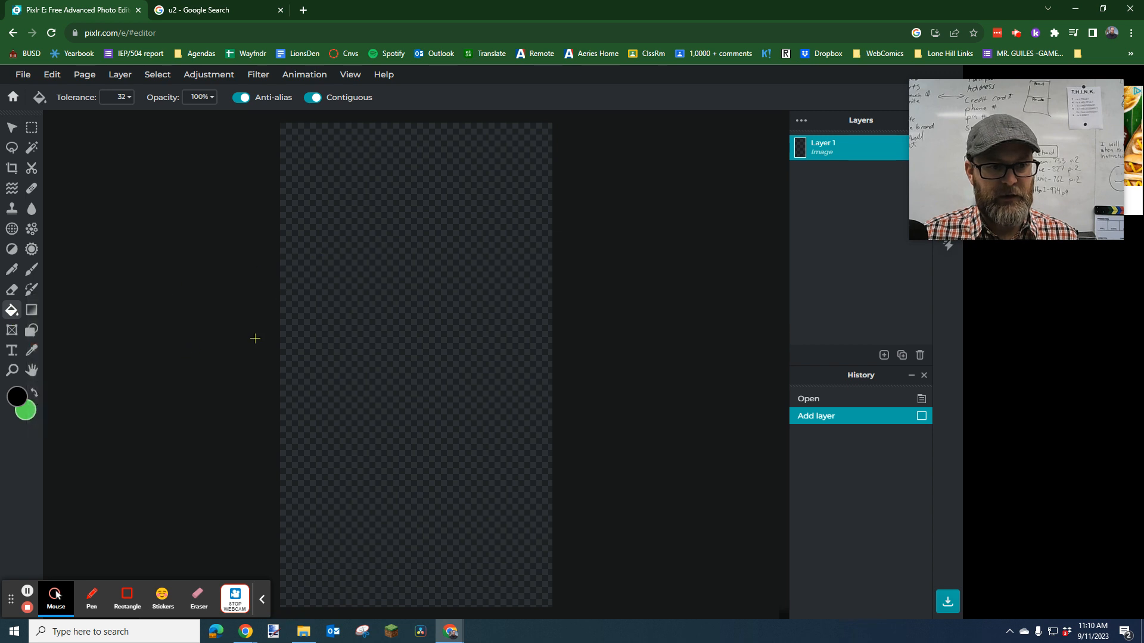
left_click(417, 308)
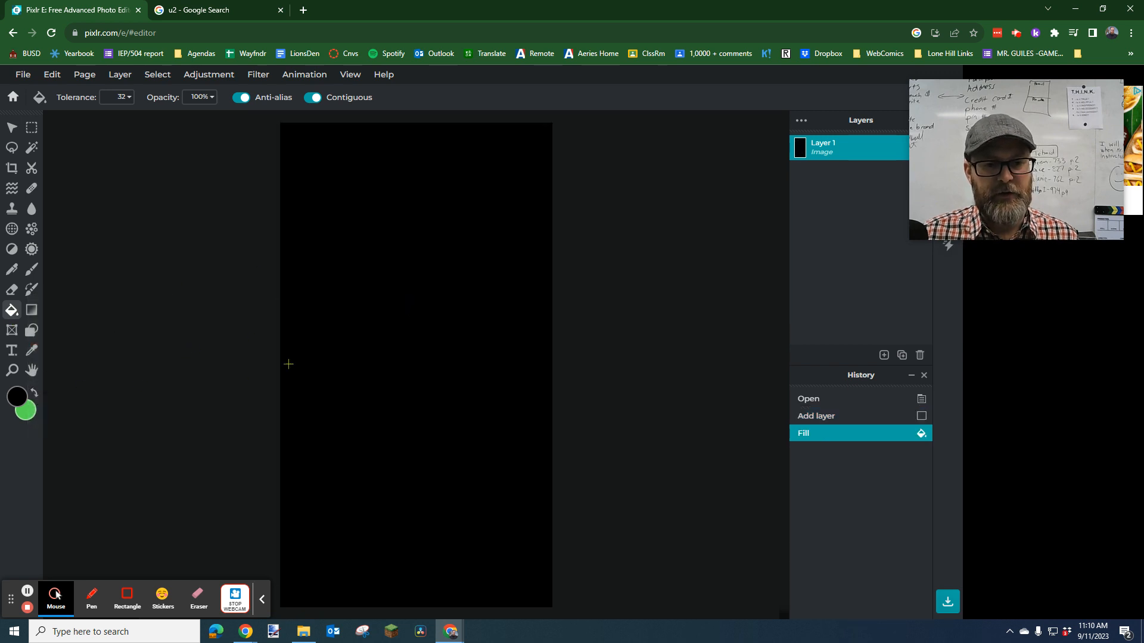
left_click(35, 395)
left_click(404, 322)
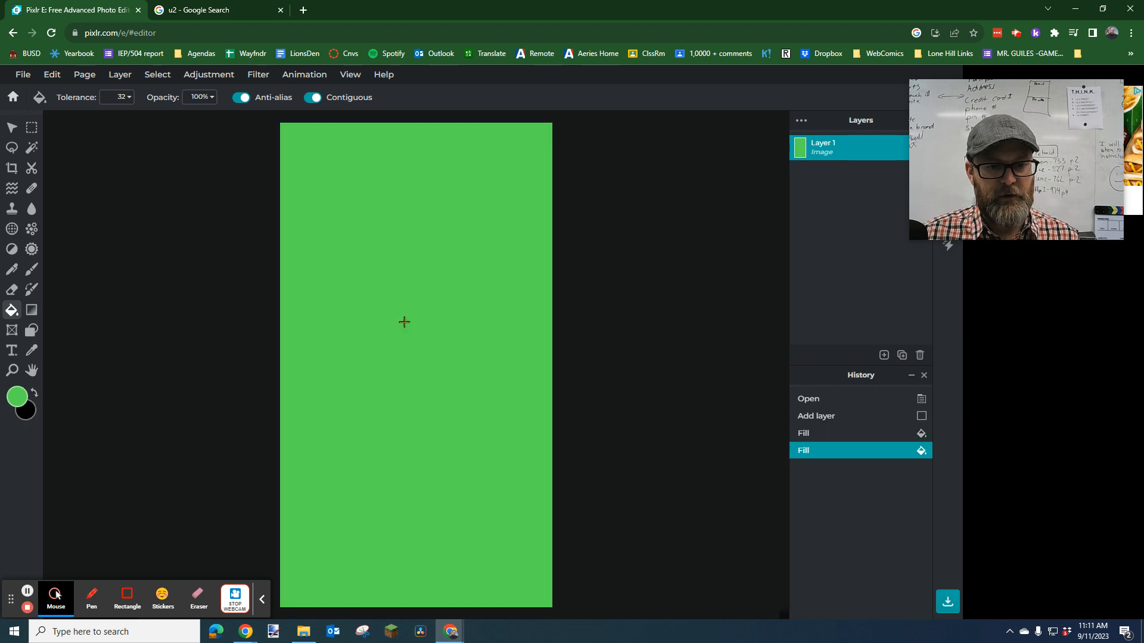
- Change the foreground colour to near-white and fill the whole canvas with it
left_click(17, 398)
left_click_drag(534, 298, 437, 267)
left_click(698, 440)
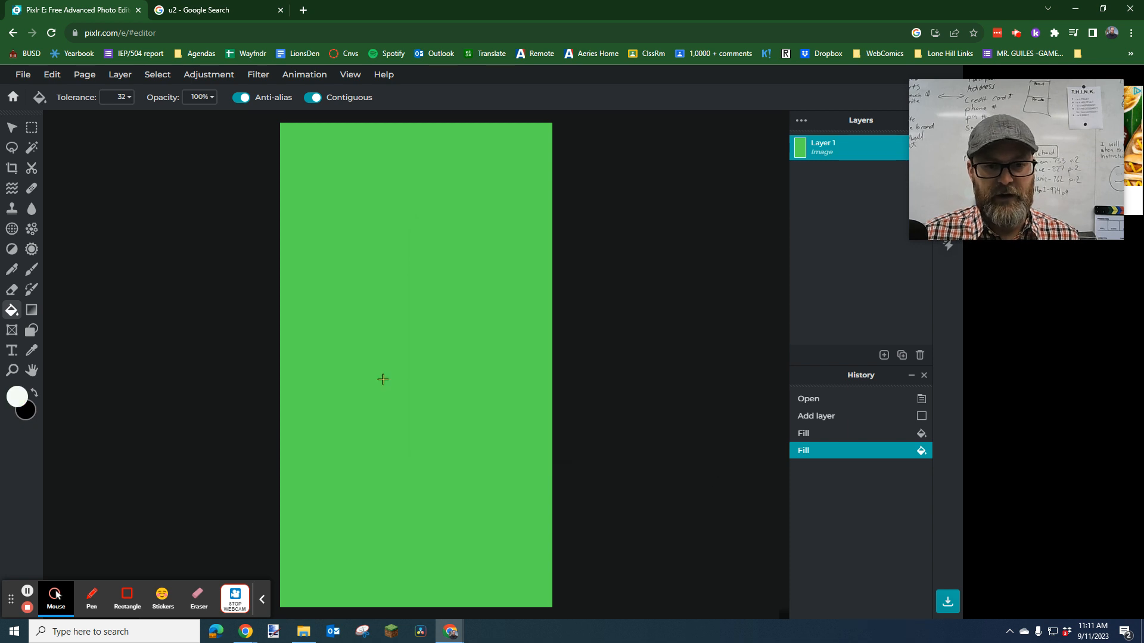
left_click(411, 293)
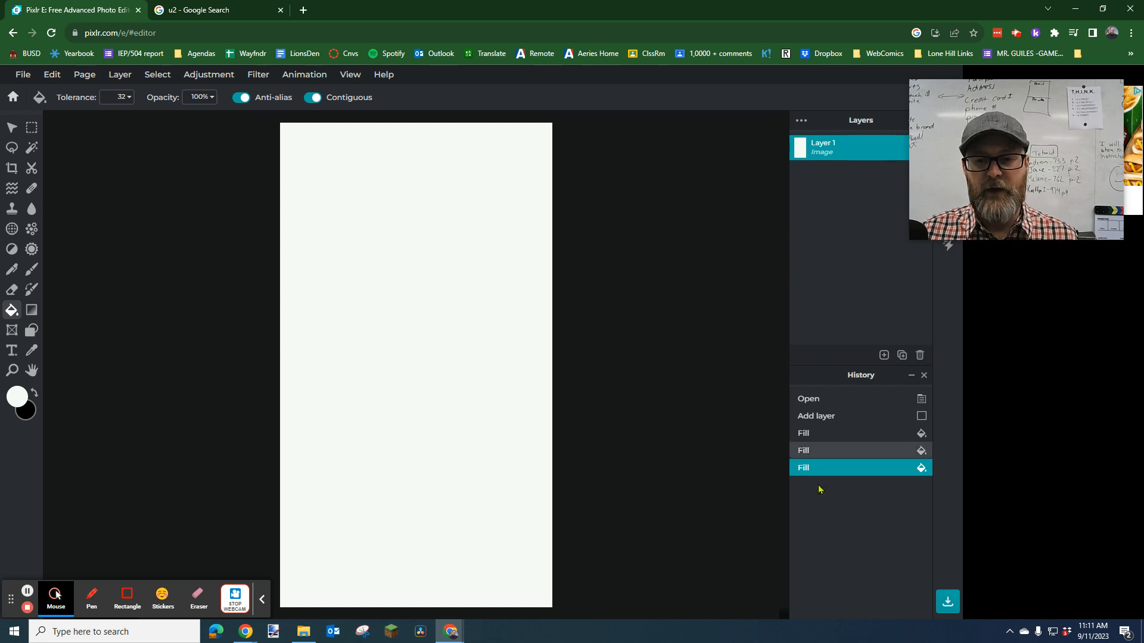
- Step back through the history to the state before the fills, then restore the last white fill
left_click(827, 452)
left_click(819, 434)
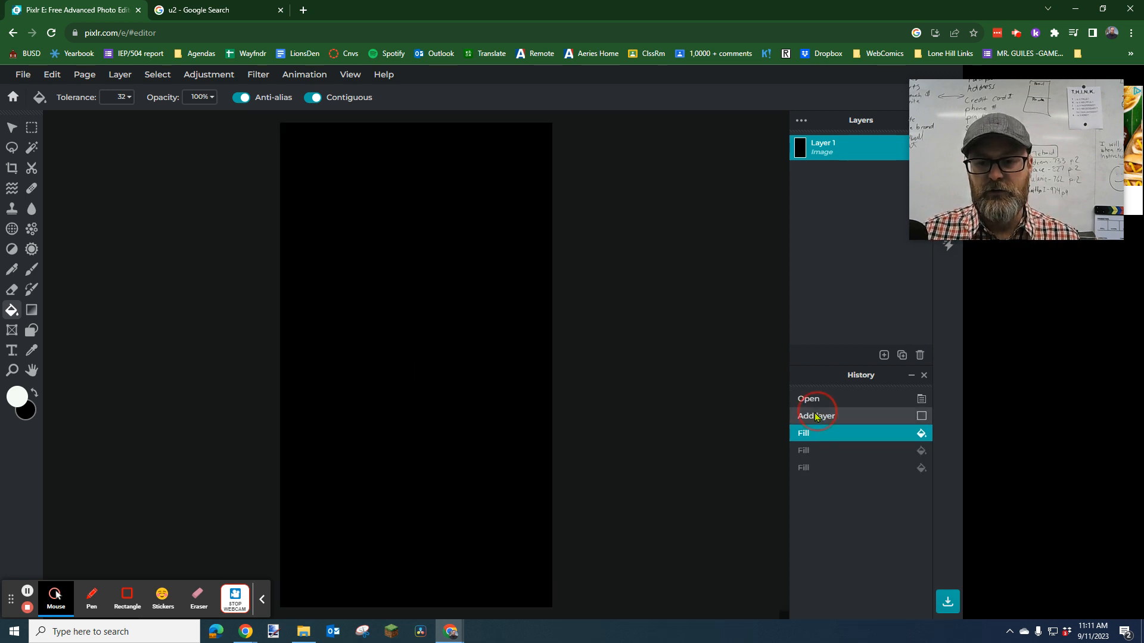
left_click(818, 416)
left_click(813, 467)
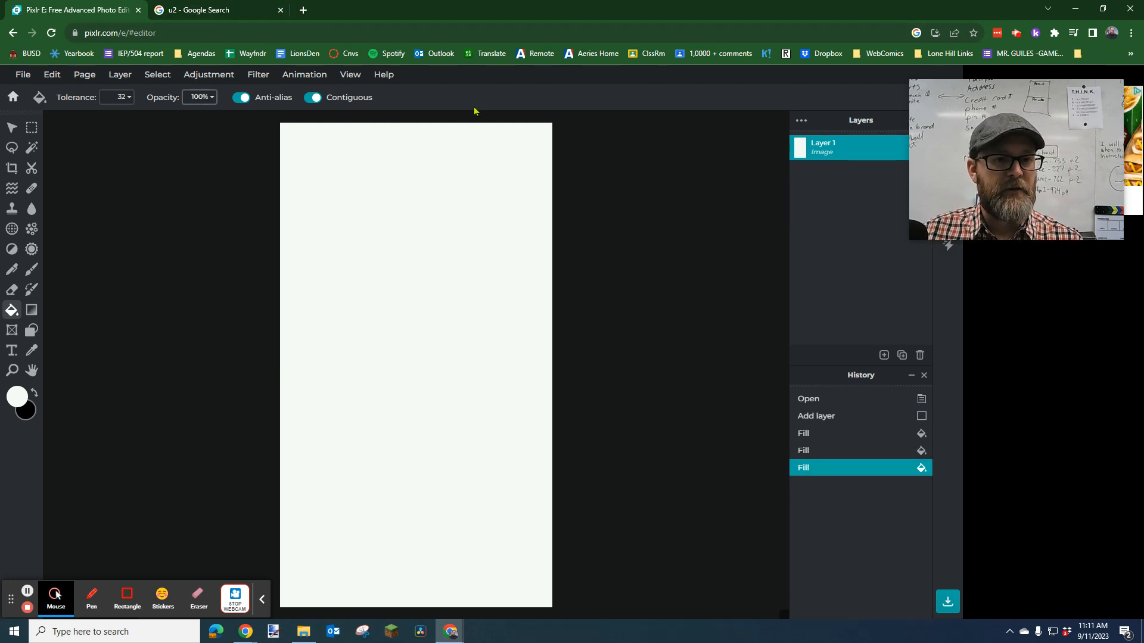
left_click(21, 75)
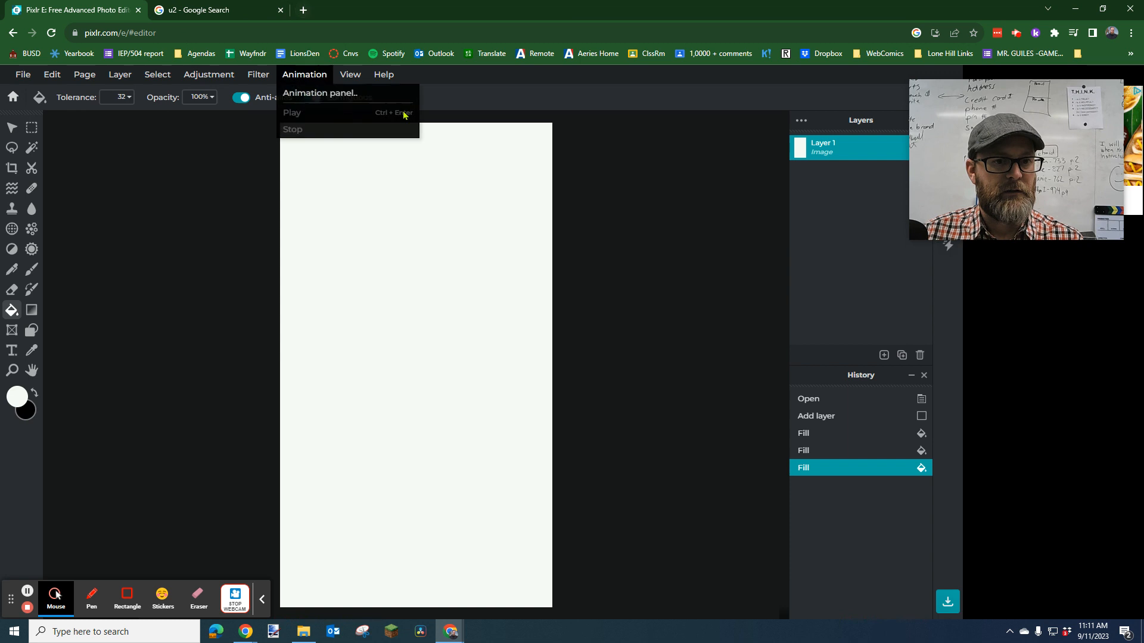
mouse_move(52, 75)
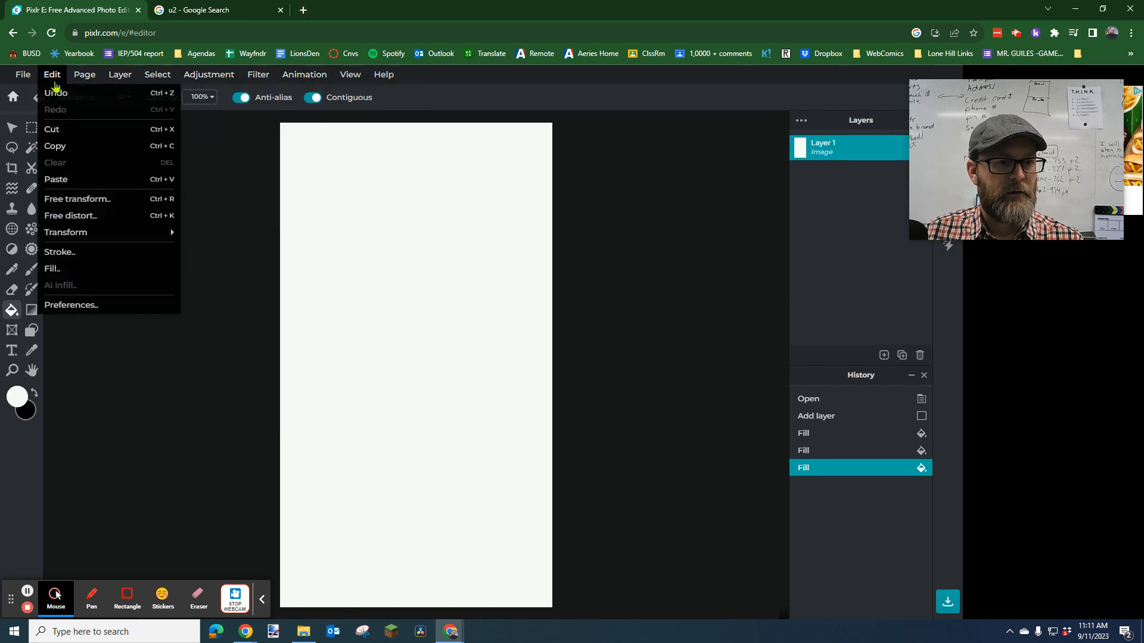
mouse_move(18, 79)
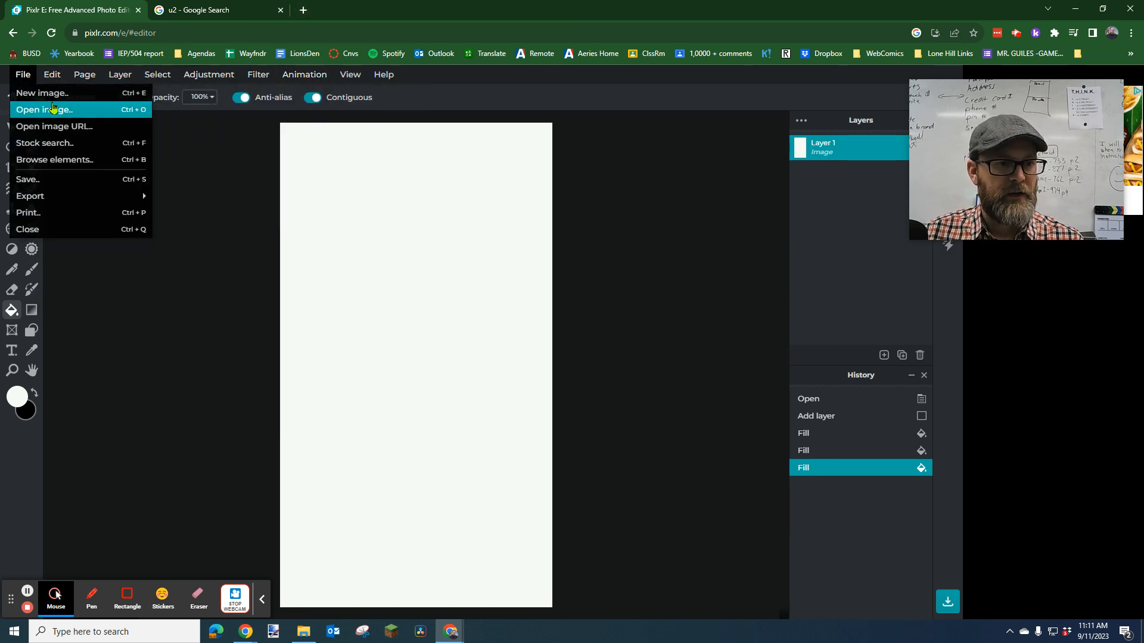
left_click(54, 109)
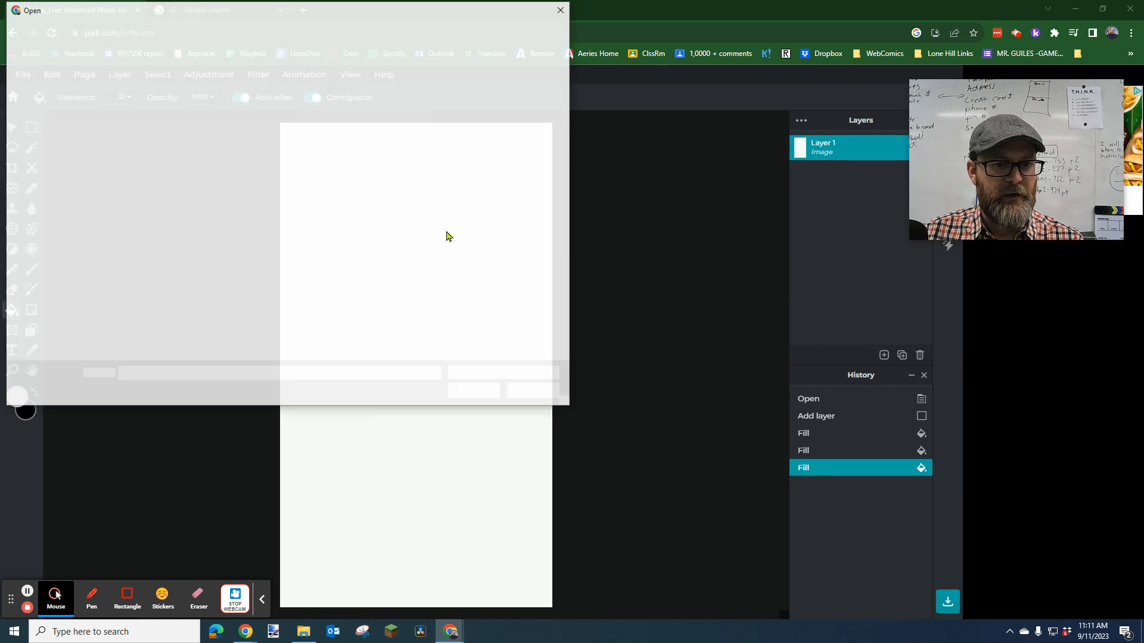
left_click(527, 390)
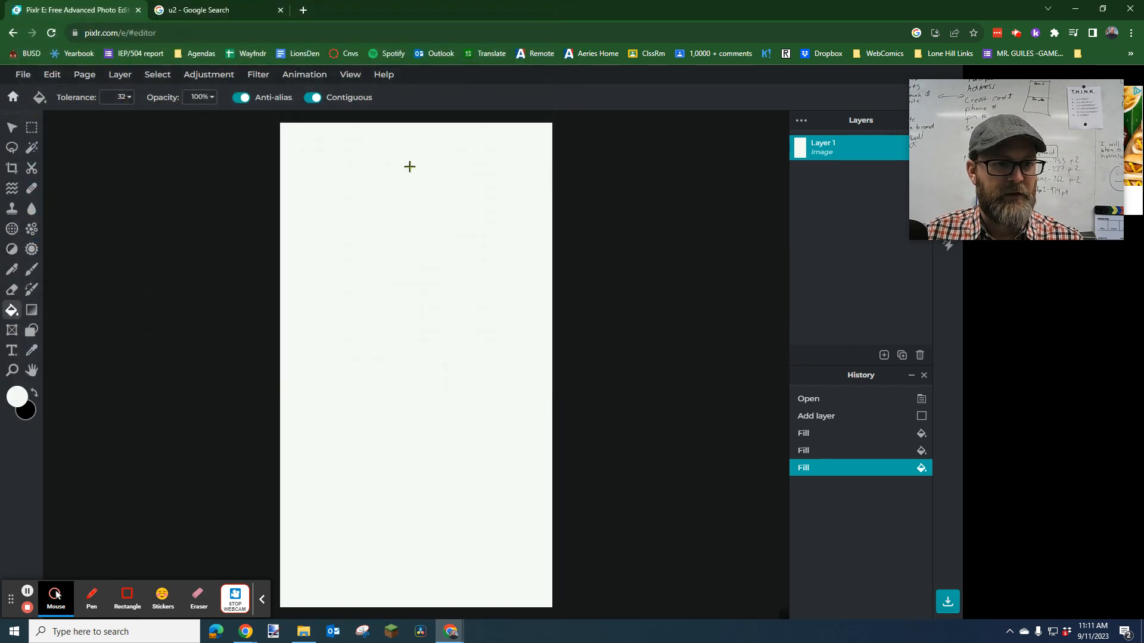
- Draw a black horizontal line of size 33 across the full canvas width and move it near the middle
left_click(33, 332)
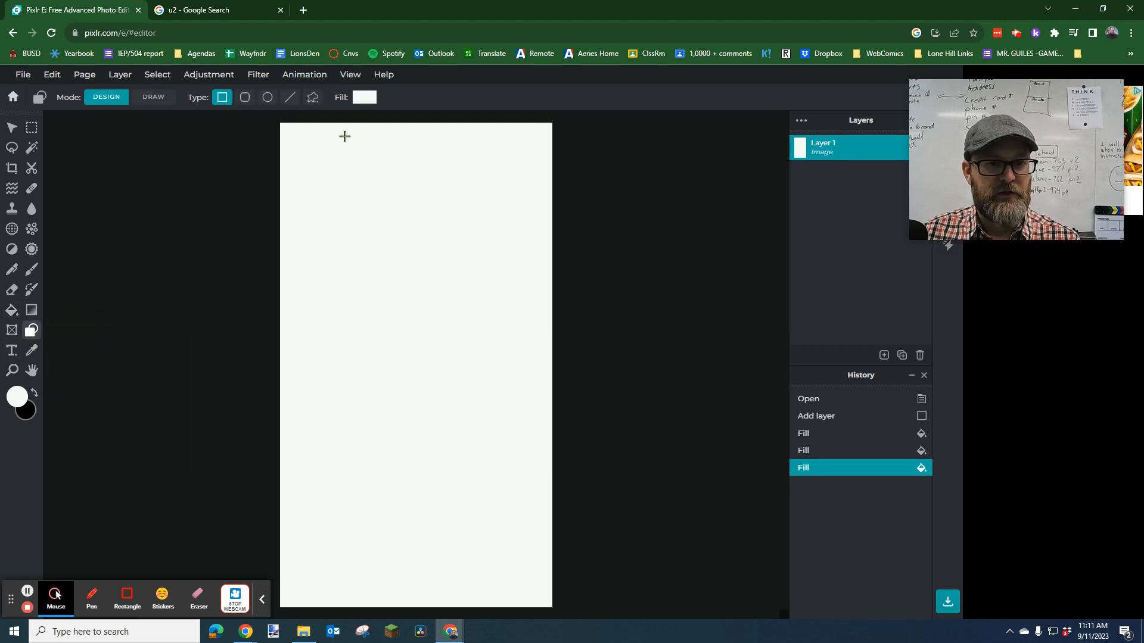
left_click(291, 101)
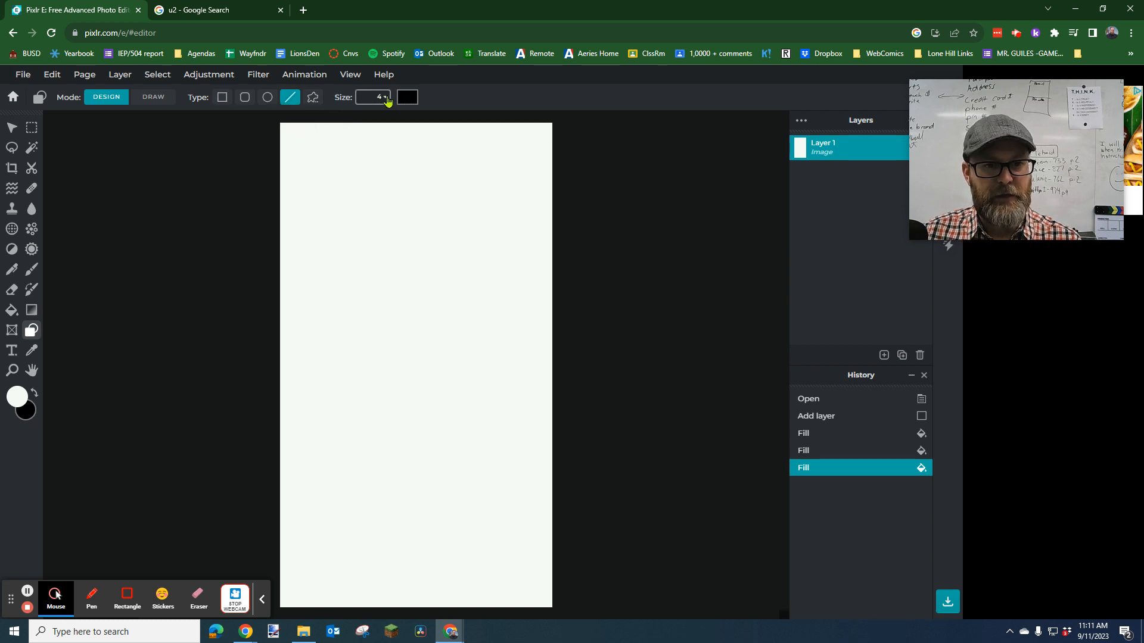
left_click(385, 97)
left_click_drag(279, 117, 312, 117)
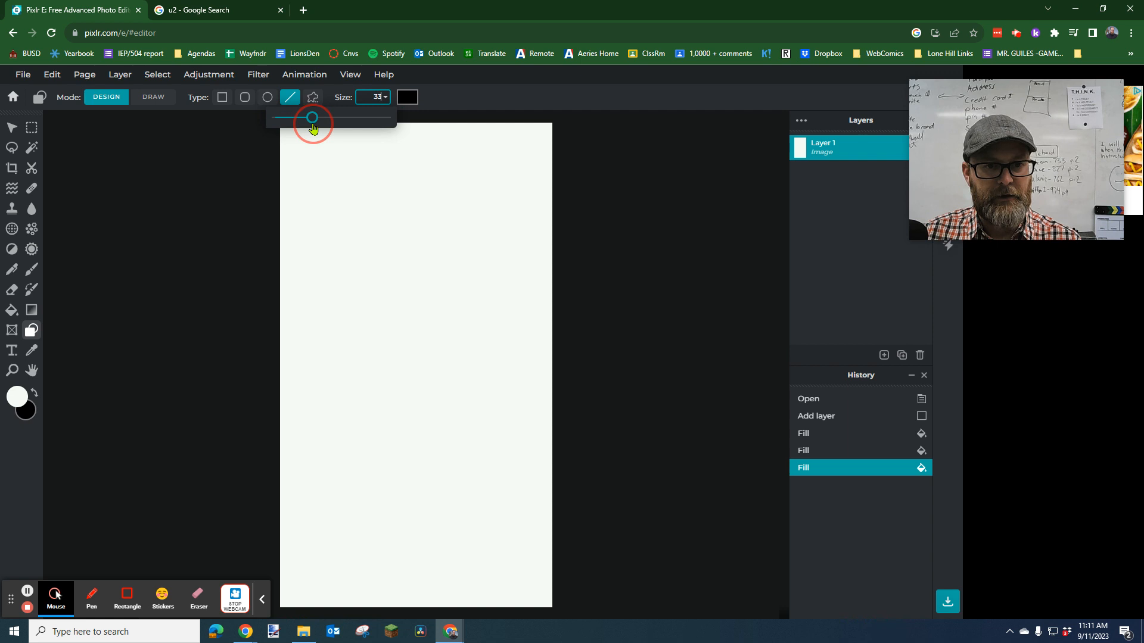
left_click(284, 330)
left_click_drag(260, 329, 607, 329)
left_click_drag(445, 330, 445, 352)
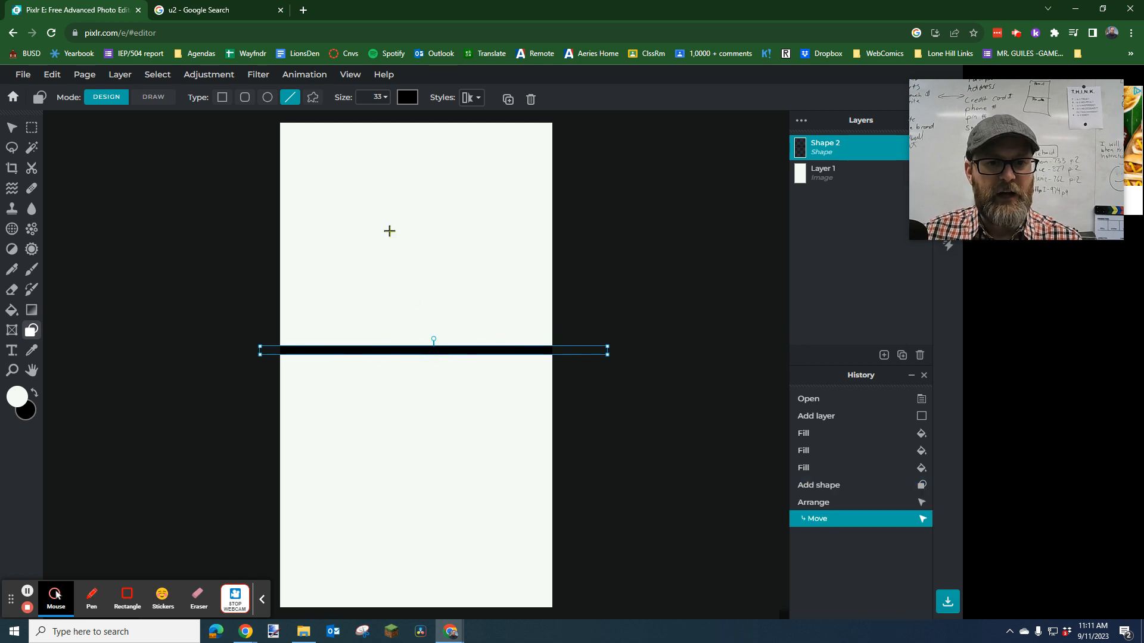
- Reposition the black divider line with the Arrange tool to about X -115, Y 890 and deselect it
left_click(408, 97)
left_click_drag(551, 325, 459, 402)
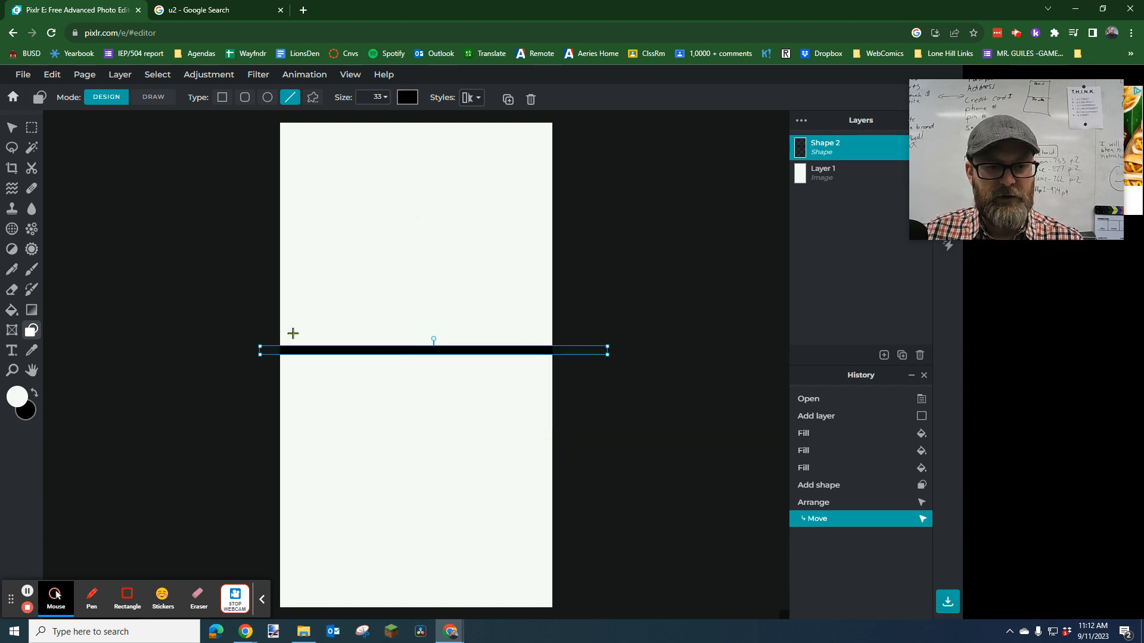
left_click(13, 130)
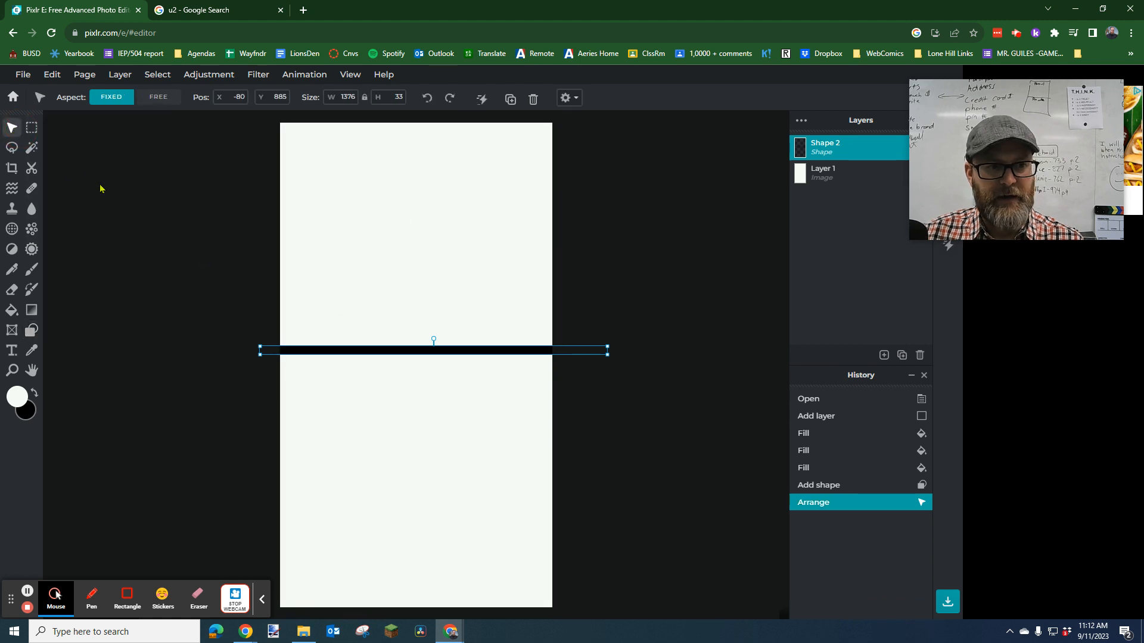
mouse_move(396, 352)
left_mouse_down()
mouse_move(427, 365)
mouse_move(387, 353)
left_mouse_up()
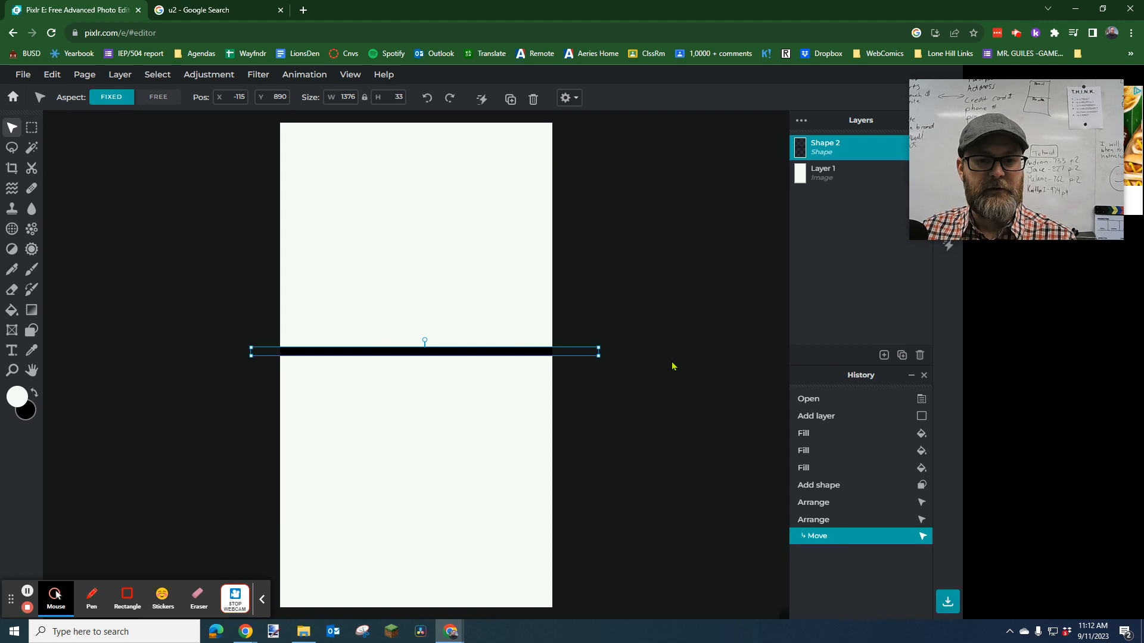
left_click(632, 394)
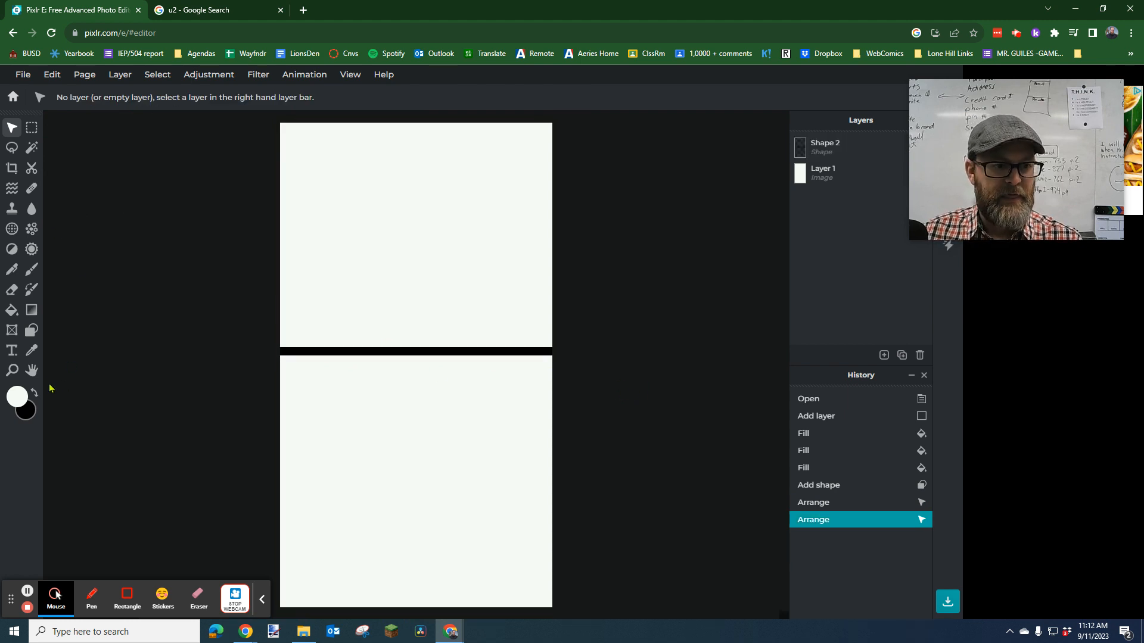
- Add a new text layer reading "PERSONAL" to the canvas
left_click(12, 352)
left_click(472, 201)
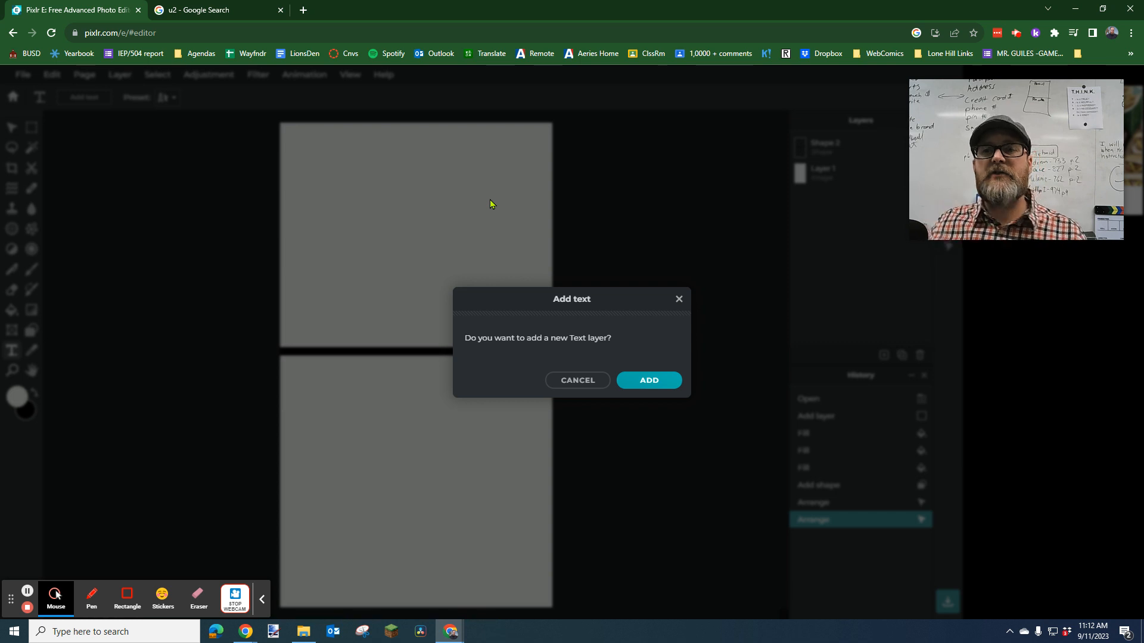
key("Return")
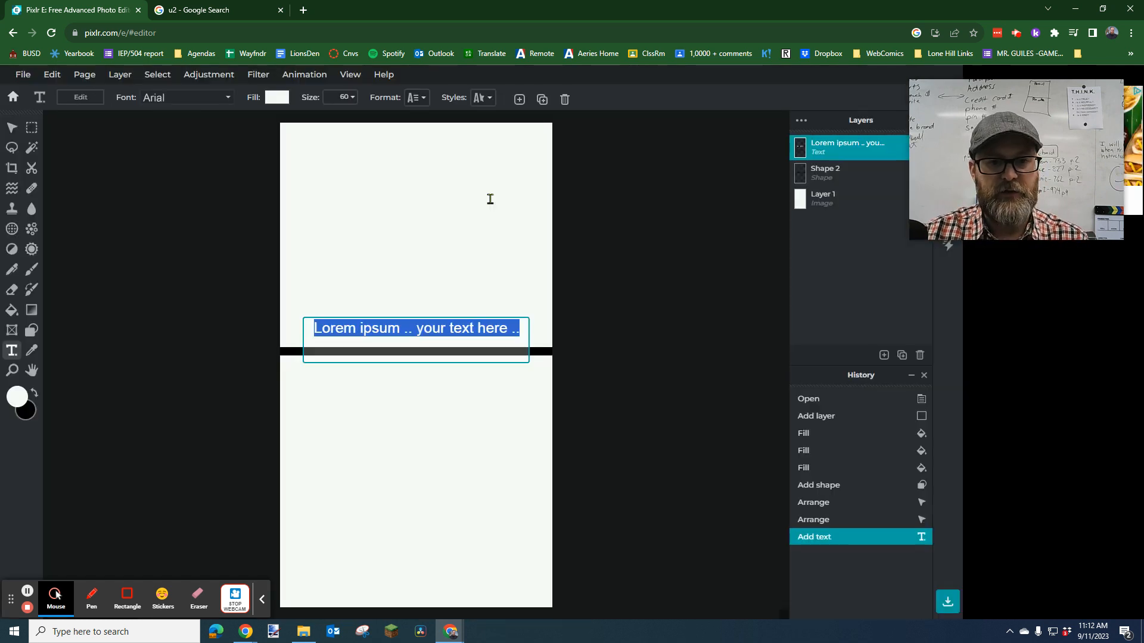
type("pe")
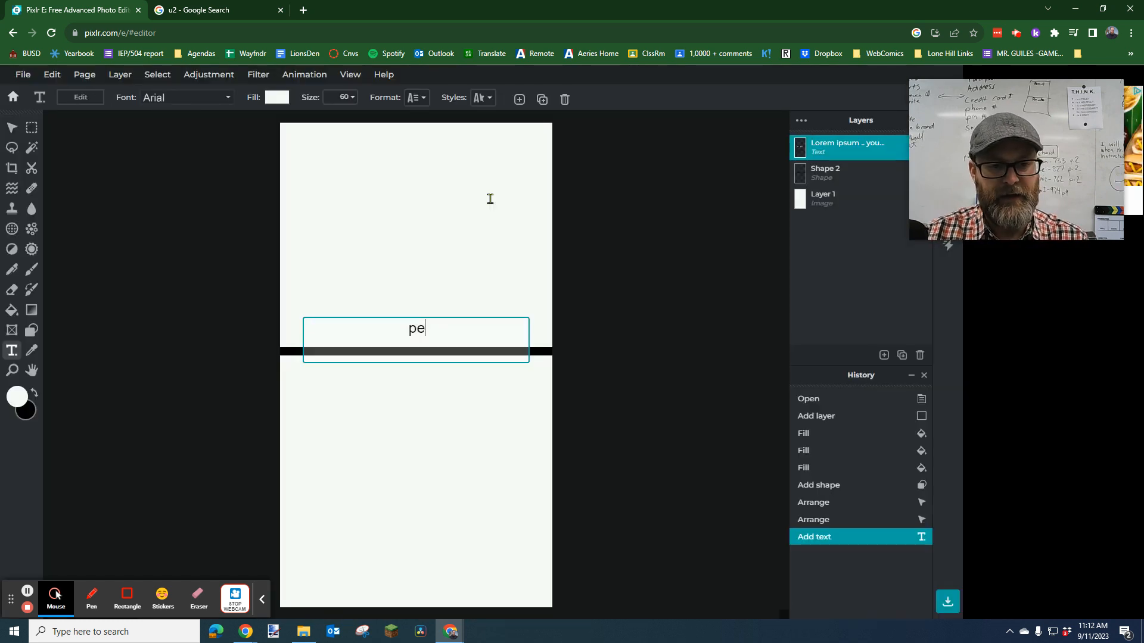
type("RSONAL")
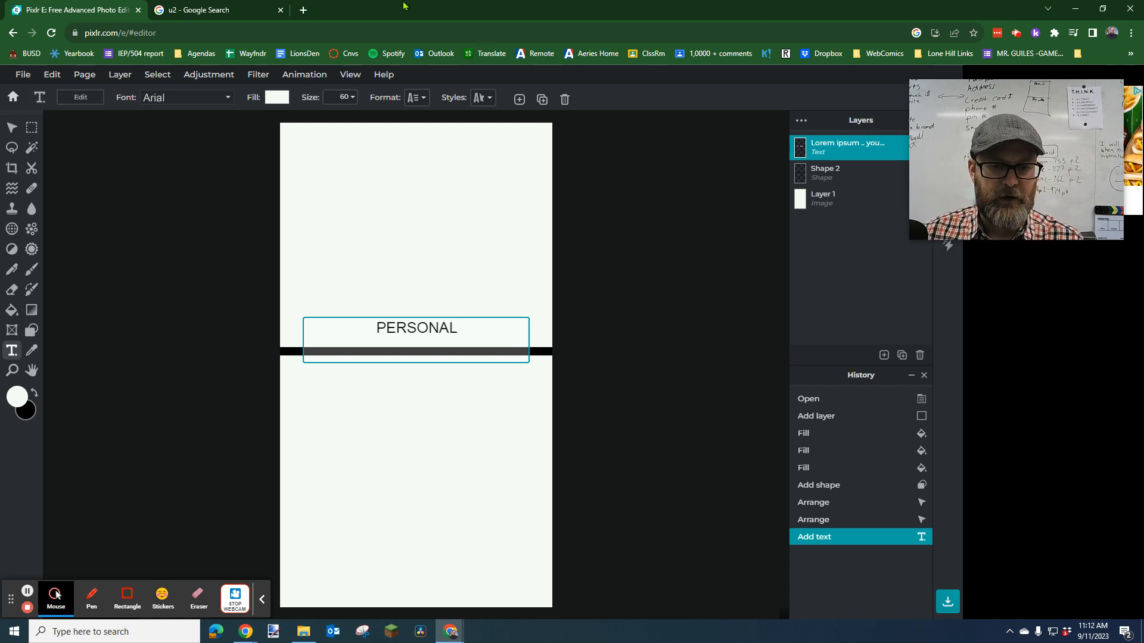
- Set the PERSONAL text to the Beornheard font, enlarge it to size 185 and move it to the canvas's upper edge
left_click(217, 97)
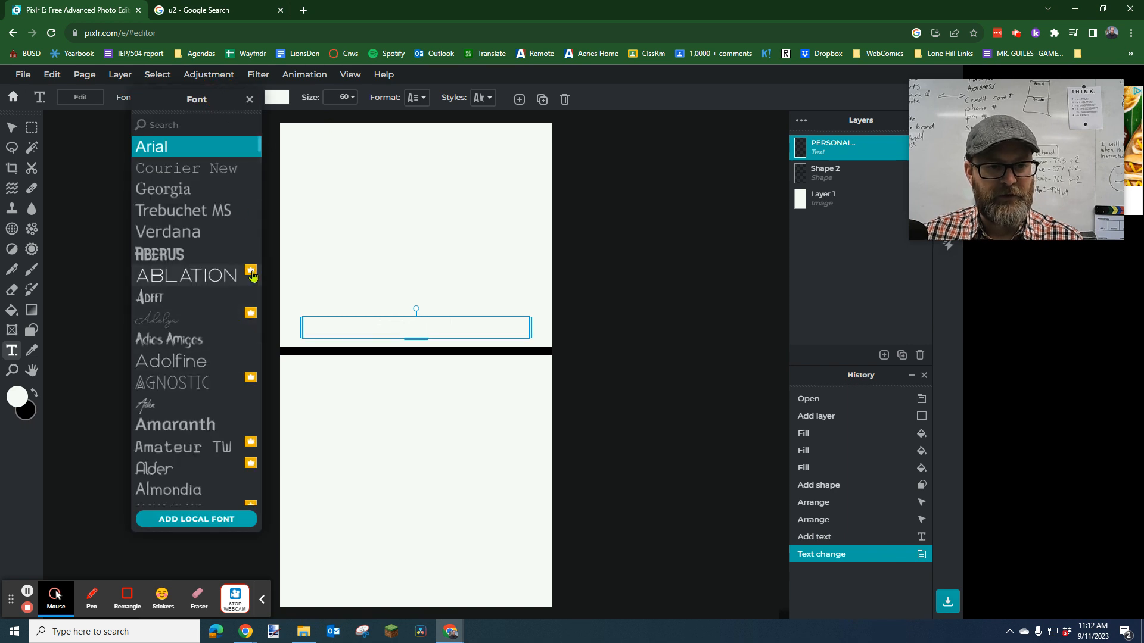
scroll(248, 337, "down", 1)
scroll(249, 337, "down", 6)
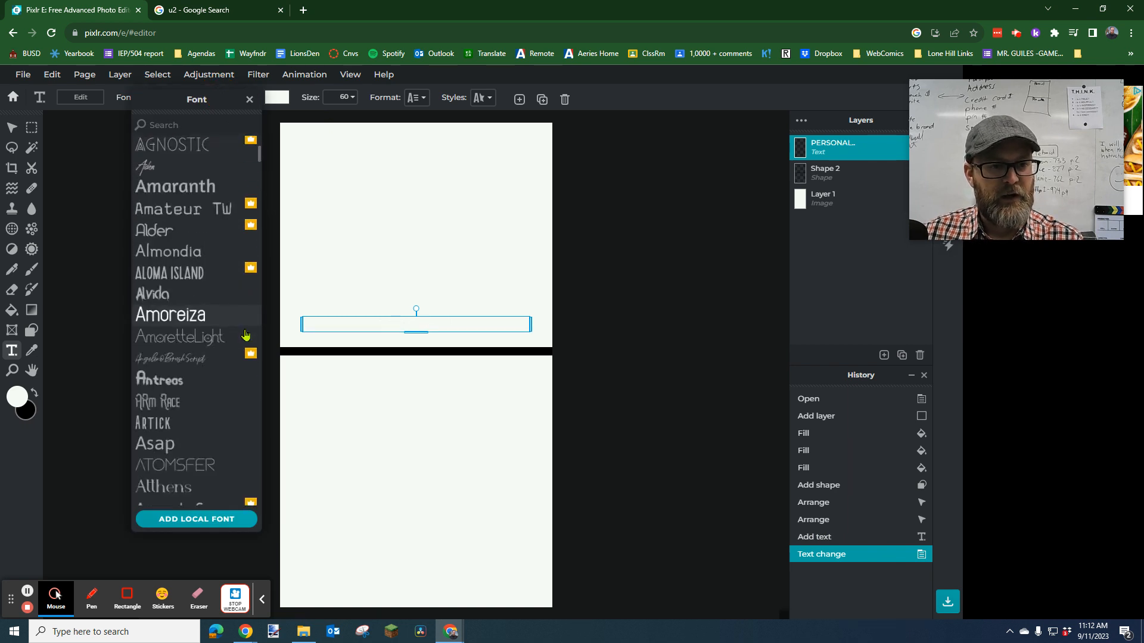
scroll(225, 311, "down", 6)
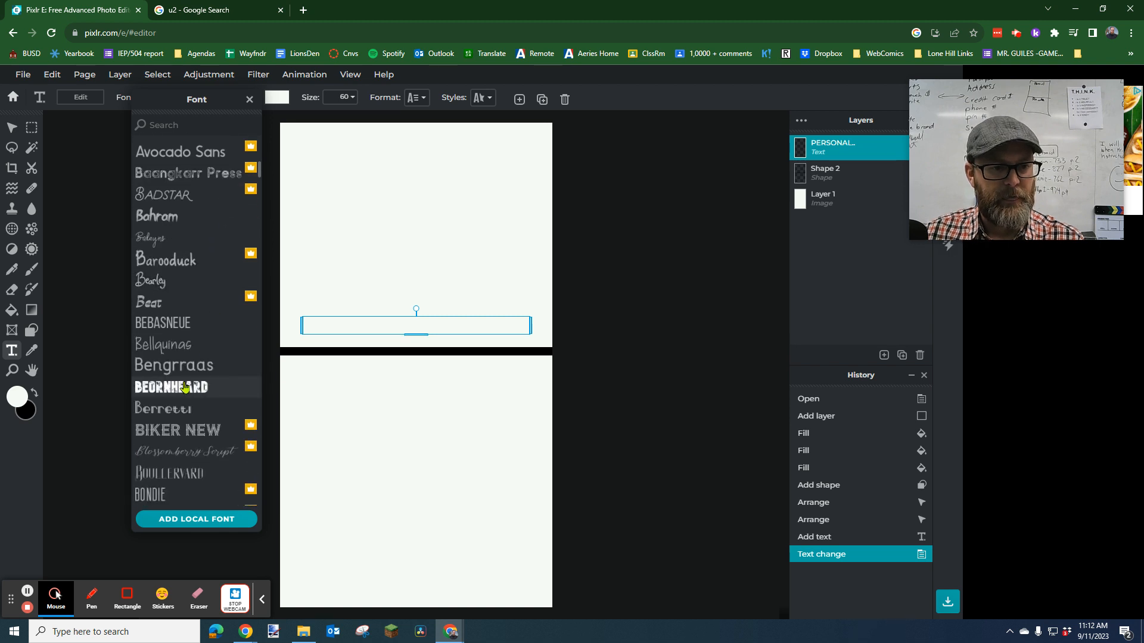
left_click(208, 388)
left_click_drag(417, 333, 423, 145)
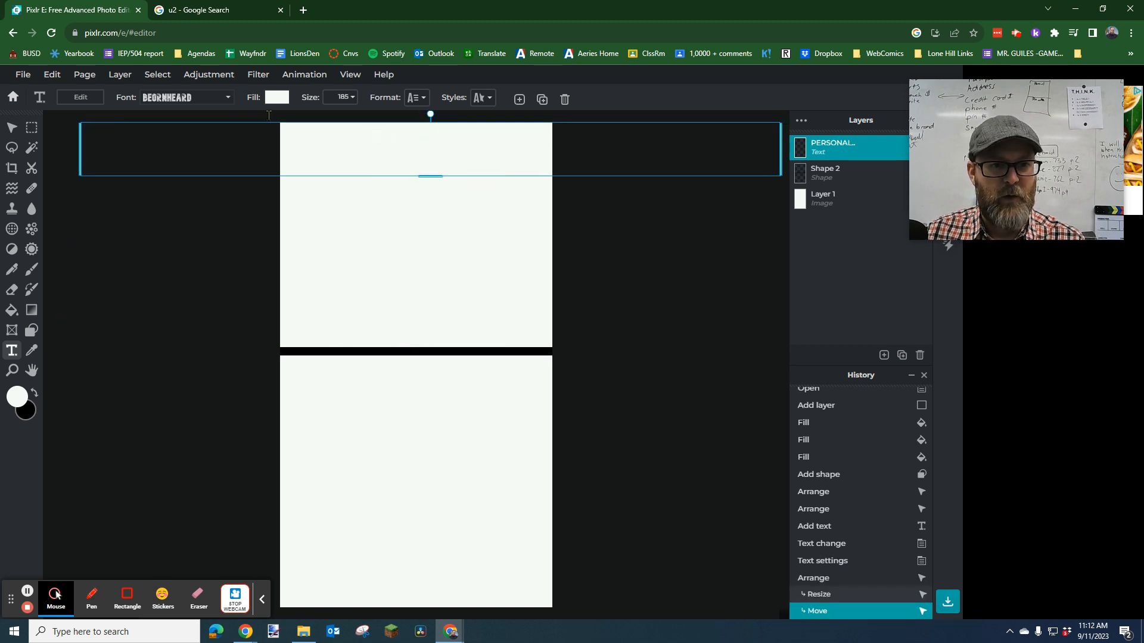
- Fill the PERSONAL heading with black, enlarge it to about size 204 and centre it along the canvas's upper edge
left_click(275, 103)
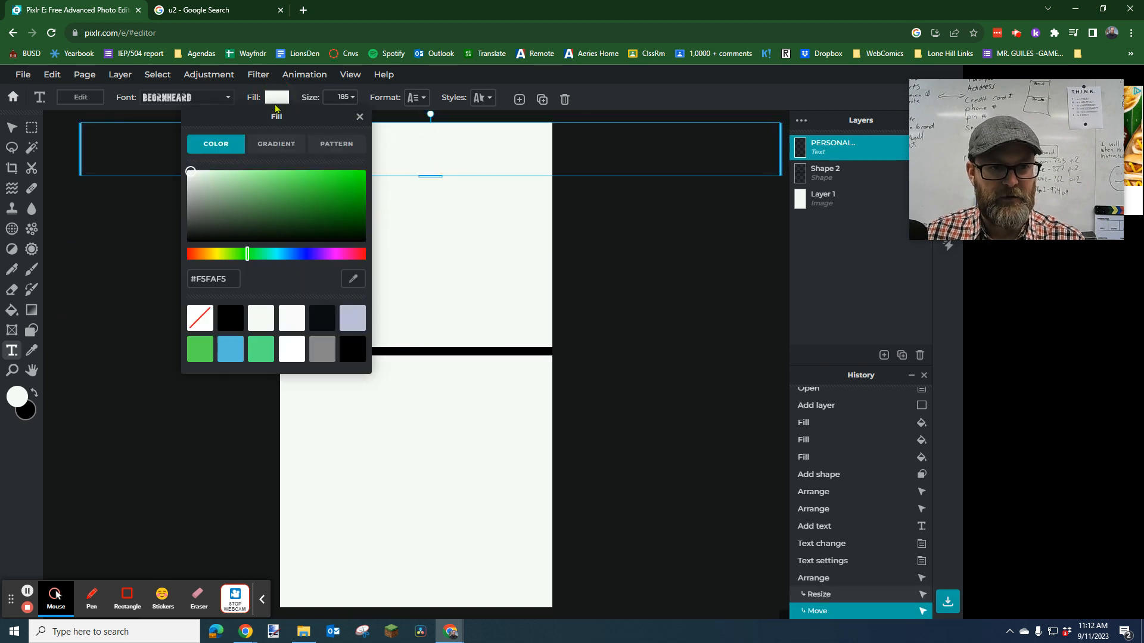
left_click_drag(311, 222, 370, 242)
left_click(454, 194)
left_click_drag(425, 155, 422, 181)
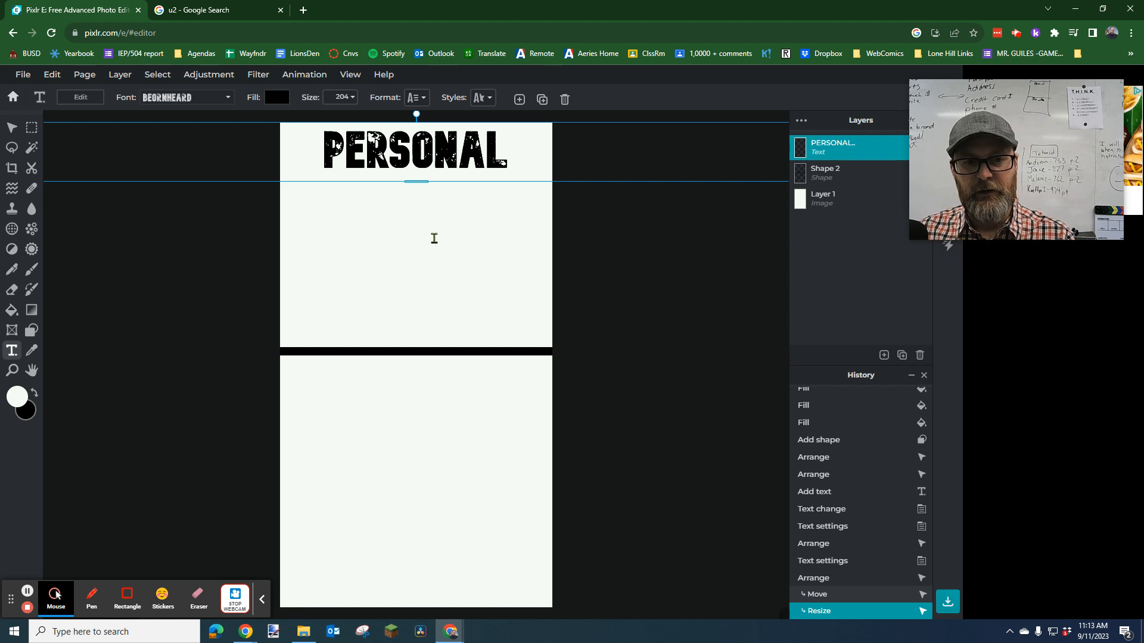
- Paste a copy of the PERSONAL heading just below the divider line, change its text to "PRIVATE" and deselect it
key("ctrl+v")
left_click_drag(424, 376, 428, 376)
double_click(406, 376)
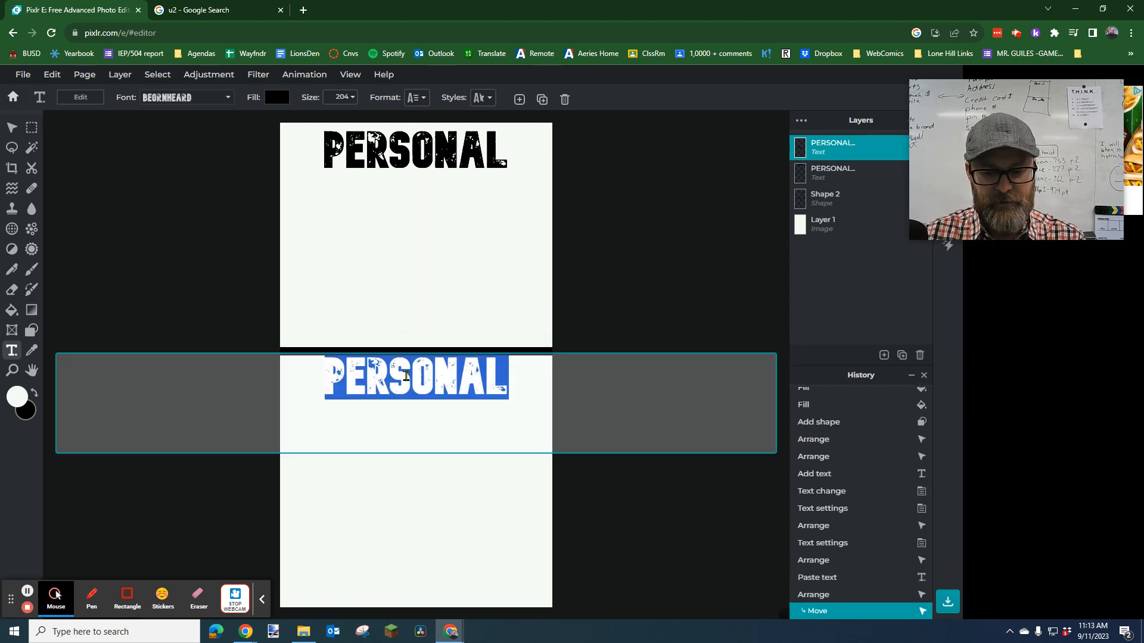
type("PRIVATE")
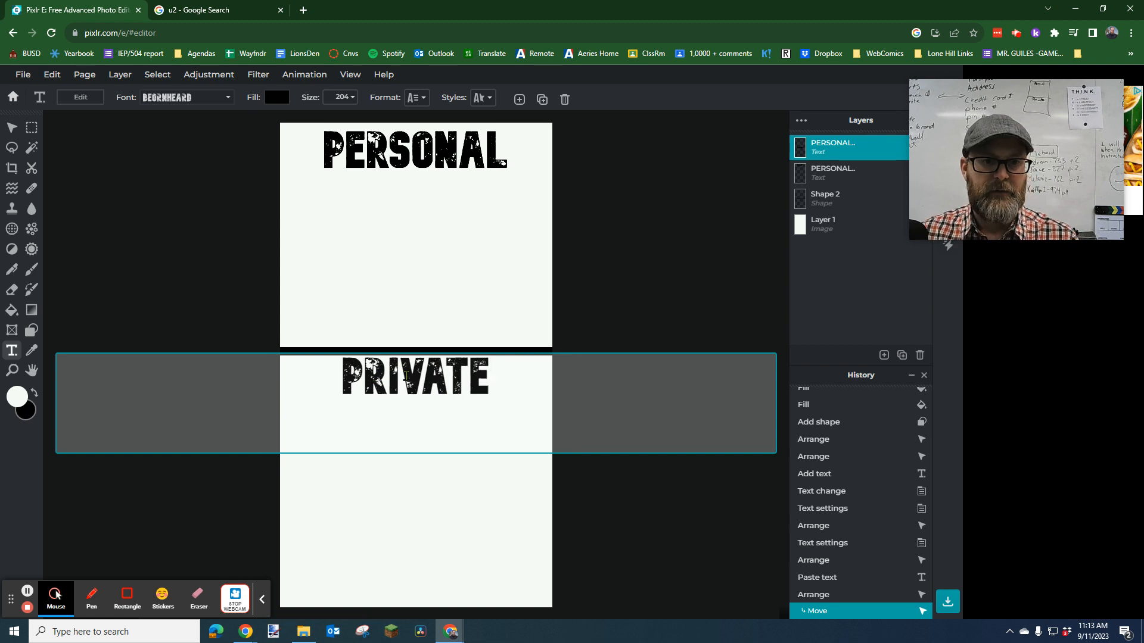
left_click(565, 301)
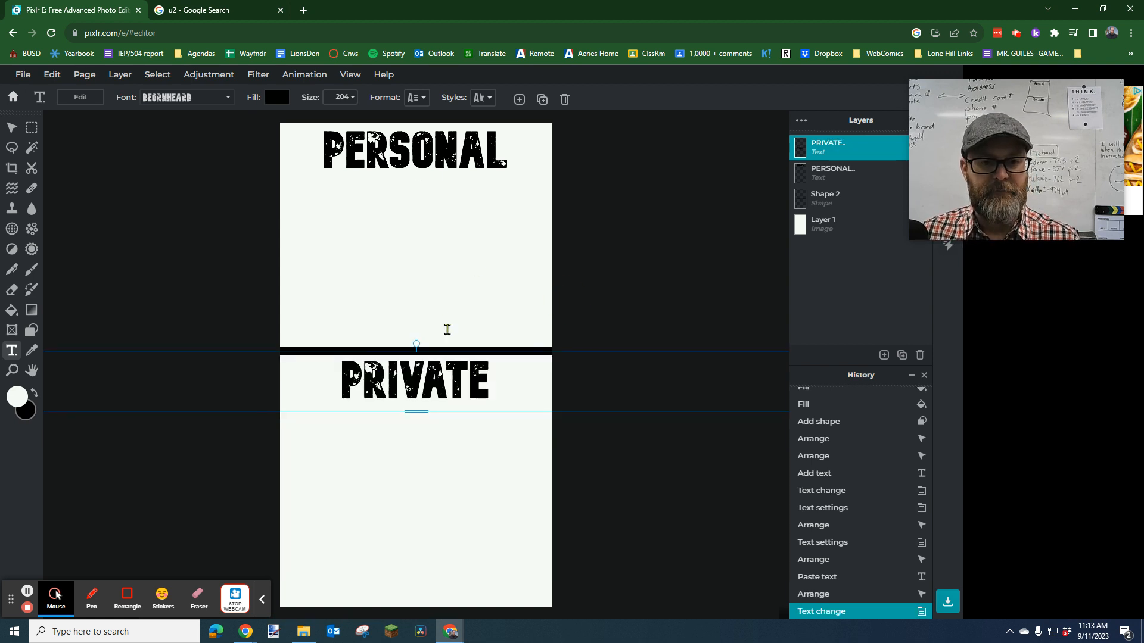
left_click(447, 329)
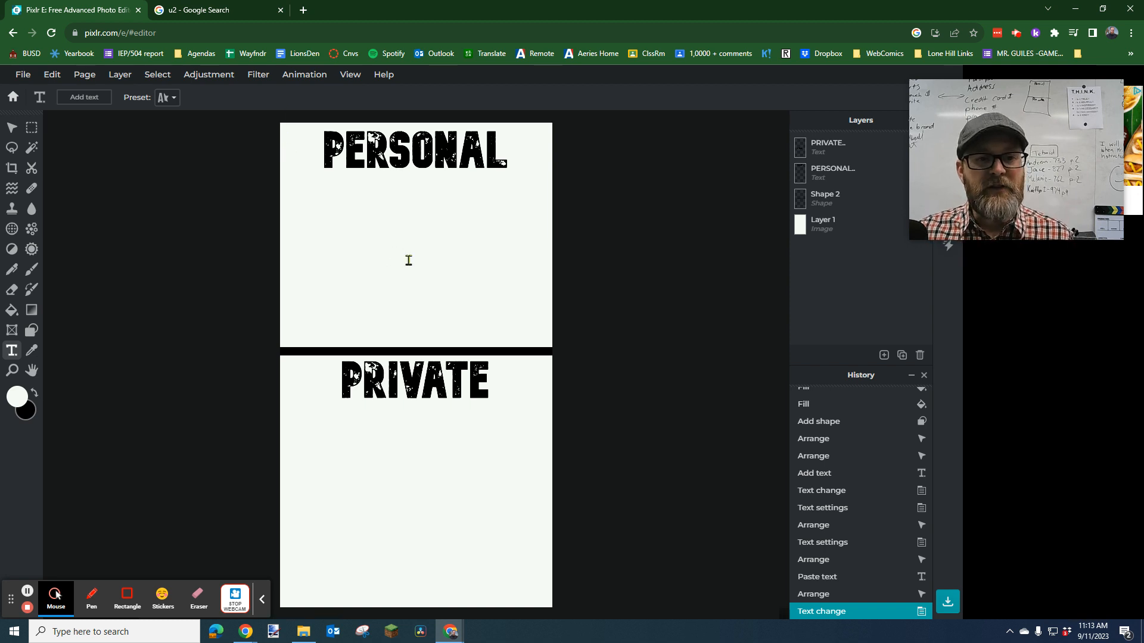
- Copy the Rolling Stone photo of U2 from the Google Images results and paste it into the Pixlr poster
left_click(234, 13)
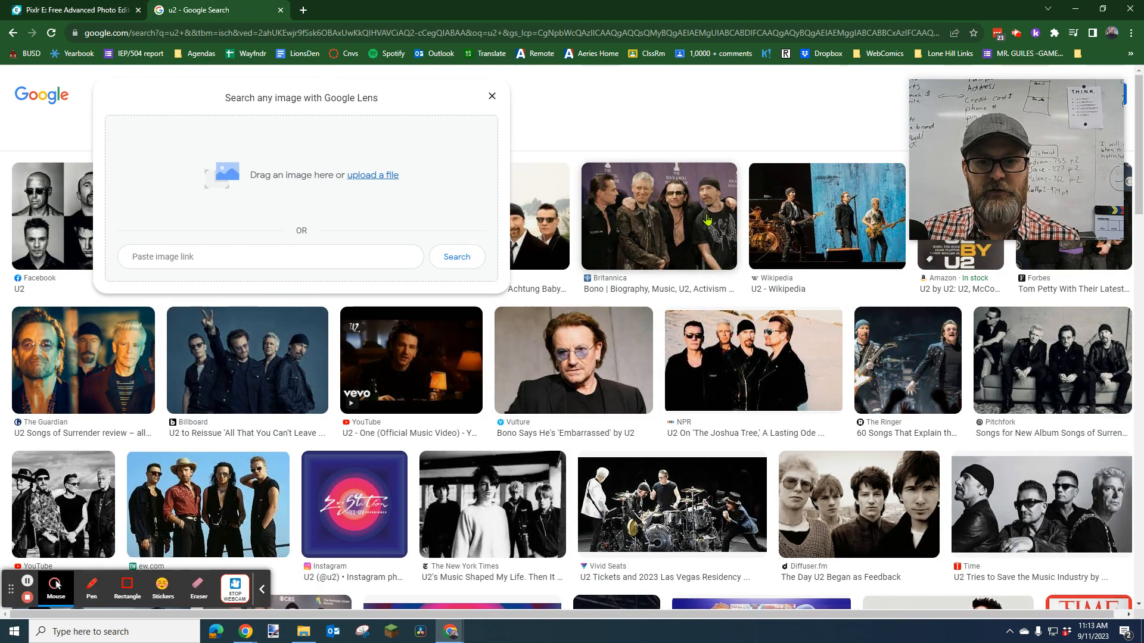
left_click(492, 96)
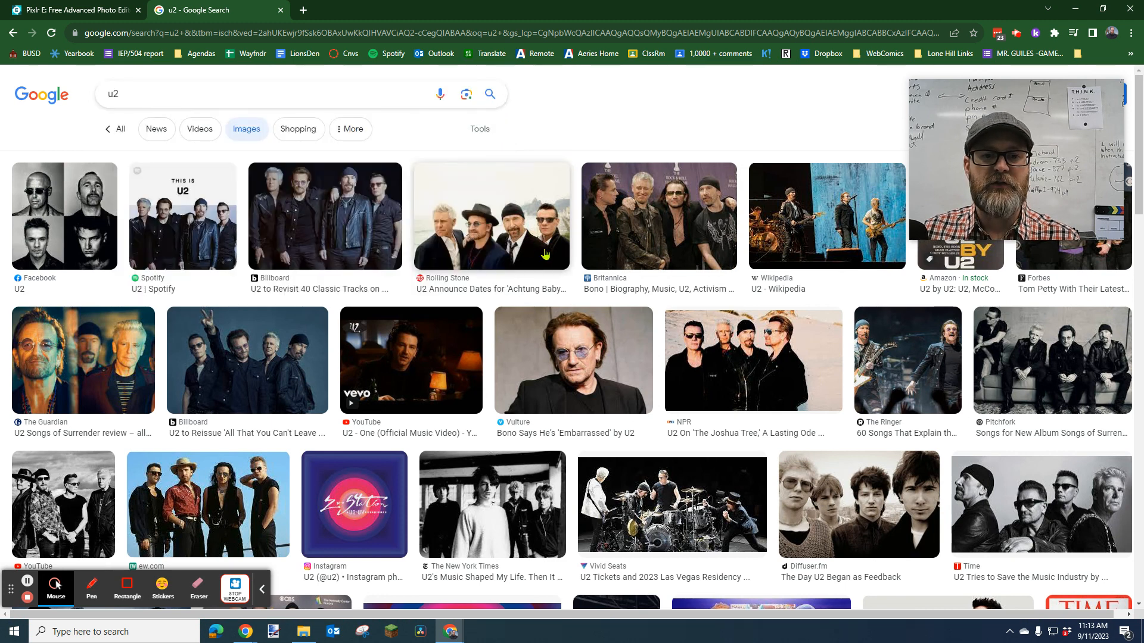
right_click(498, 220)
left_click(542, 332)
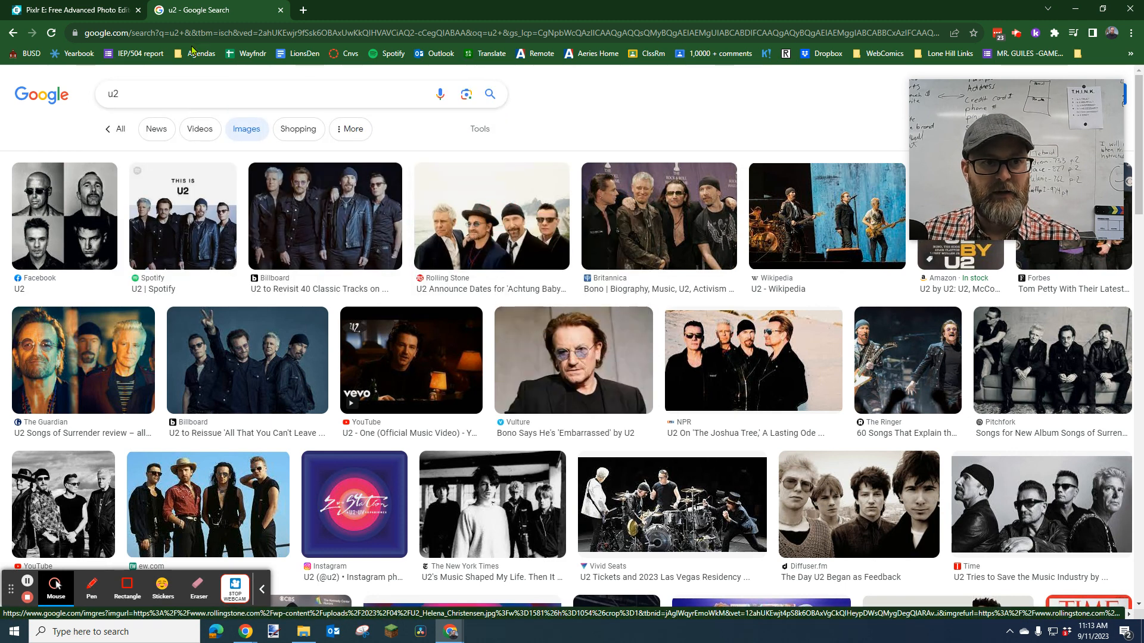
left_click(89, 10)
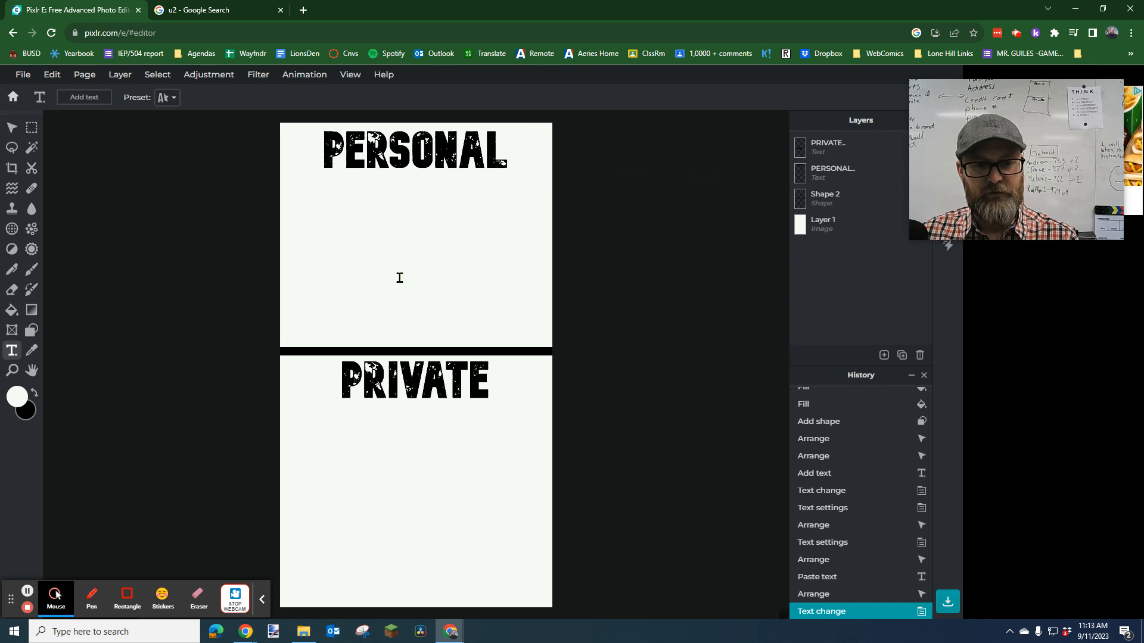
key("ctrl+v")
- Move the pasted band photo into the PERSONAL half with the Arrange tool and delete the stray placeholder text
left_click_drag(418, 369, 421, 398)
left_click(417, 362)
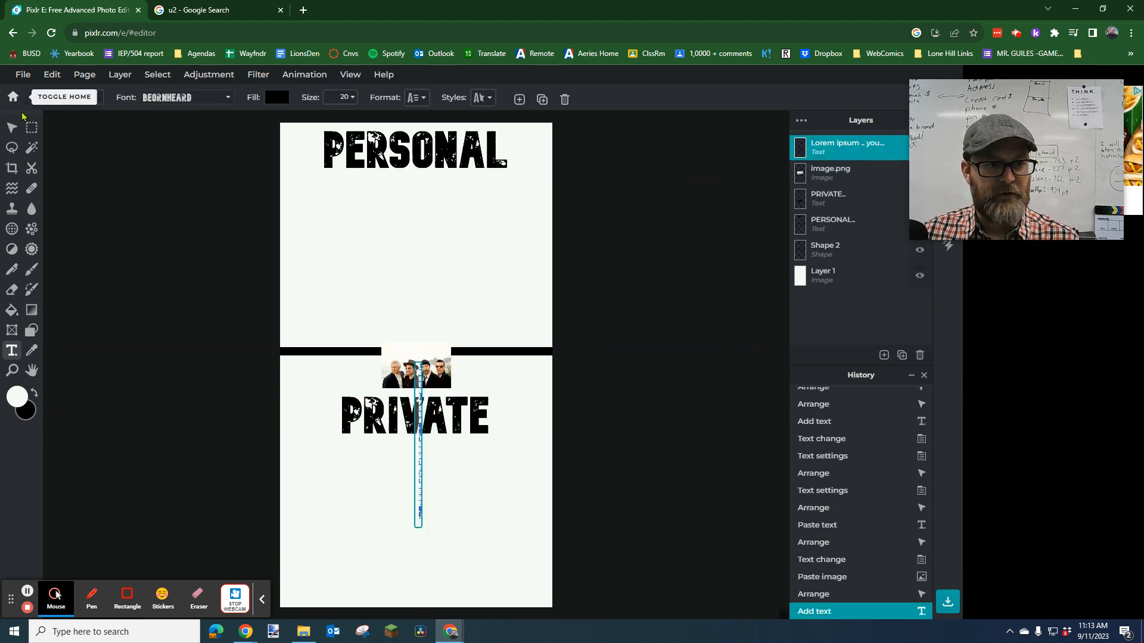
left_click(11, 127)
left_click_drag(390, 362, 417, 285)
left_click(416, 376)
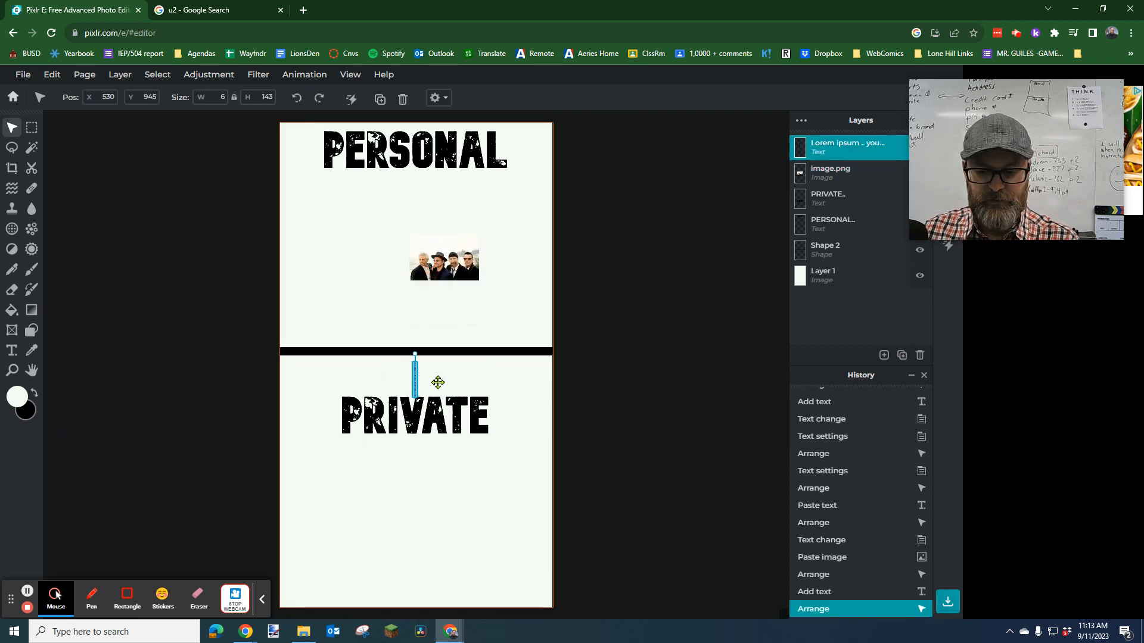
key("Delete")
- Move the PRIVATE heading up under the divider and enlarge the band photo to about 419 × 279 at X 88, Y 548
left_click_drag(420, 393, 431, 321)
left_click_drag(440, 258, 355, 310)
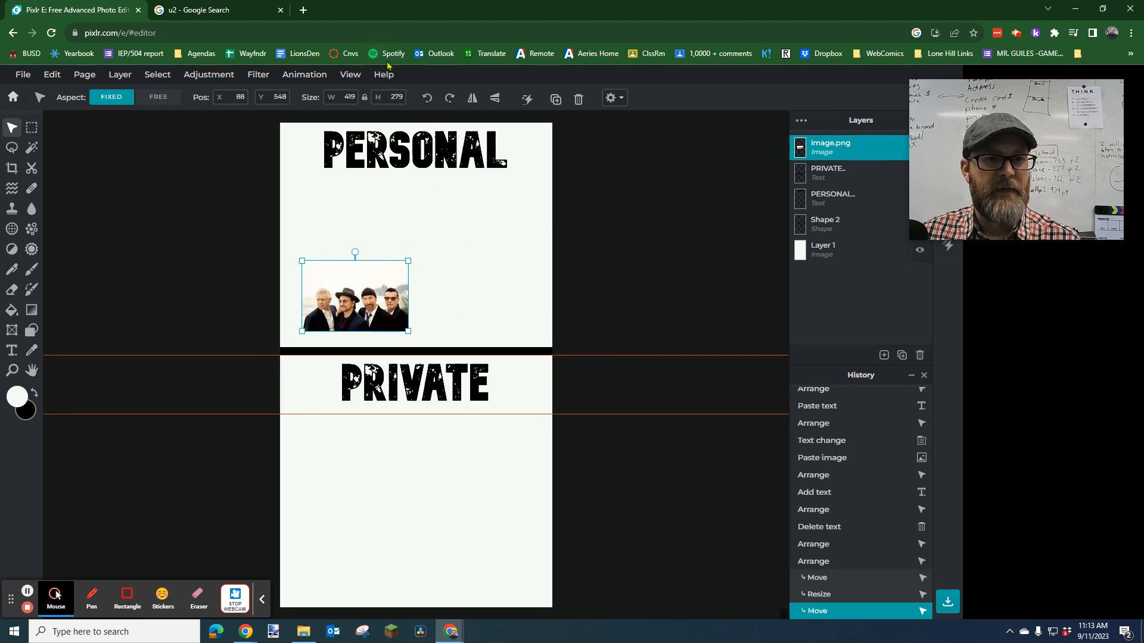
- Switch to the Google Images page and search for "HOME ADDRESS"
left_click(215, 12)
double_click(105, 95)
type("HOME ADDRESS")
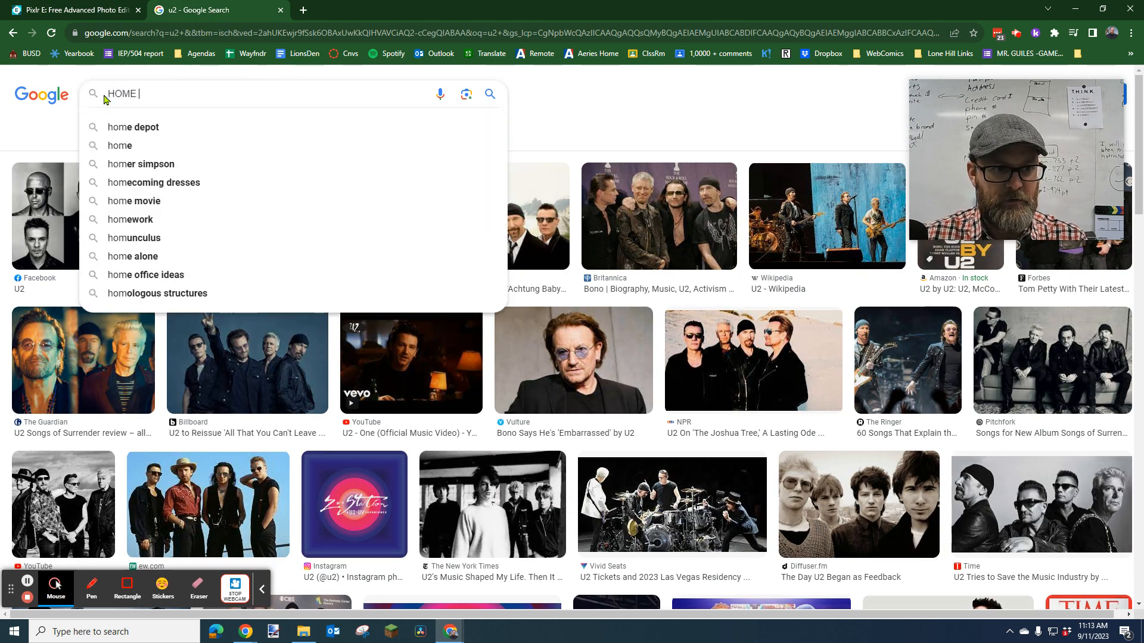
key("Return")
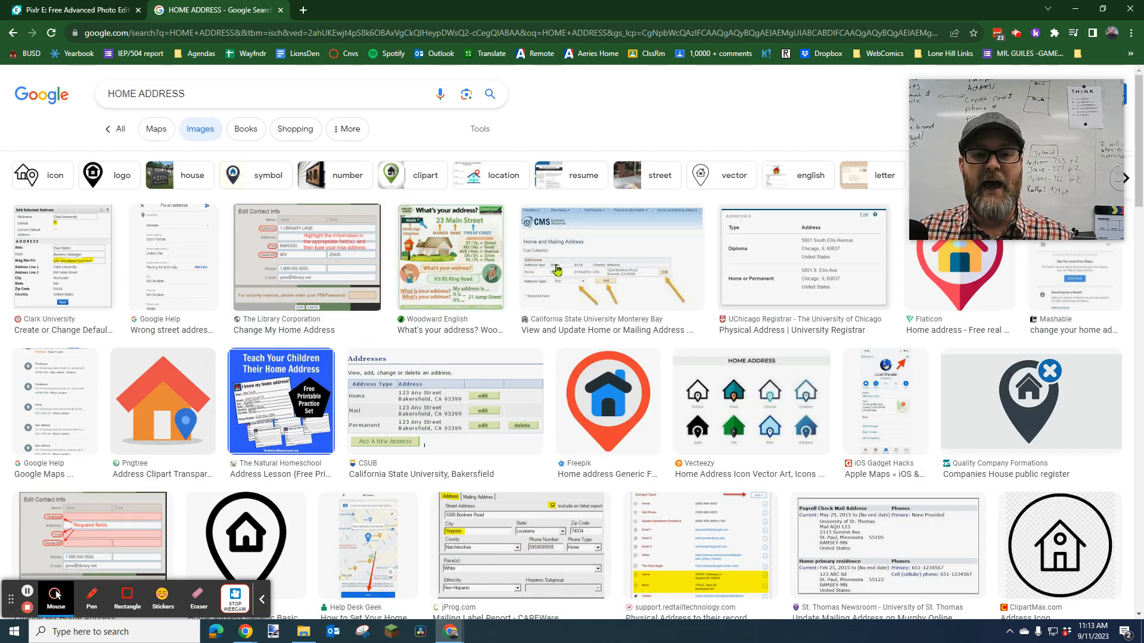
- Add the Freepik red house map-pin image to the current Pixlr poster, sized about 303 × 303 at X 146, Y 1152
left_click_drag(610, 403, 463, 274)
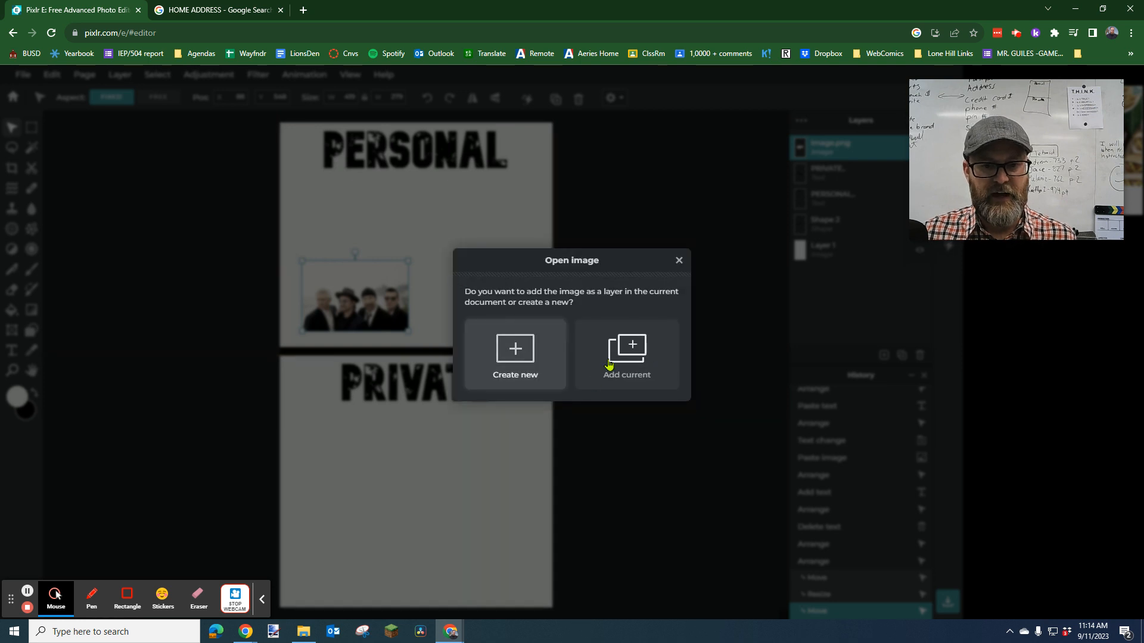
left_click(635, 356)
left_click_drag(416, 357, 507, 416)
left_click_drag(483, 464, 404, 497)
mouse_move(366, 460)
left_mouse_down()
mouse_move(382, 453)
mouse_move(357, 452)
left_mouse_up()
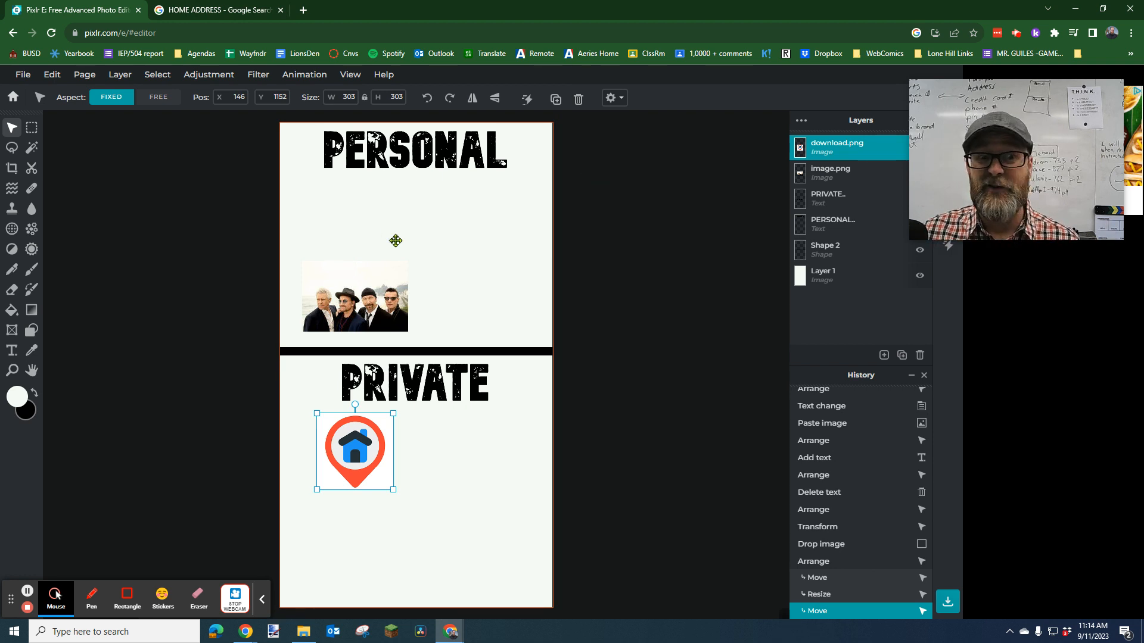
- Centre the band photo in the PERSONAL half and reposition the headings, PERSONAL at Y 17 and PRIVATE at Y 903
left_click_drag(362, 312, 417, 260)
mouse_move(402, 156)
left_mouse_down()
mouse_move(424, 159)
mouse_move(399, 156)
mouse_move(409, 165)
left_mouse_up()
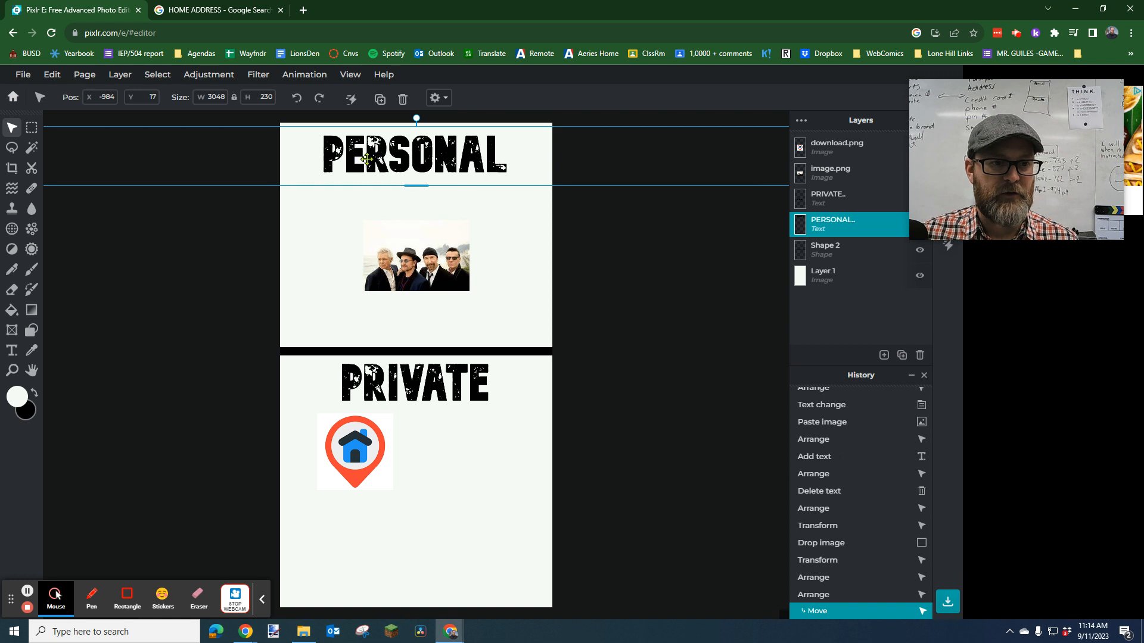
left_click_drag(414, 392, 415, 384)
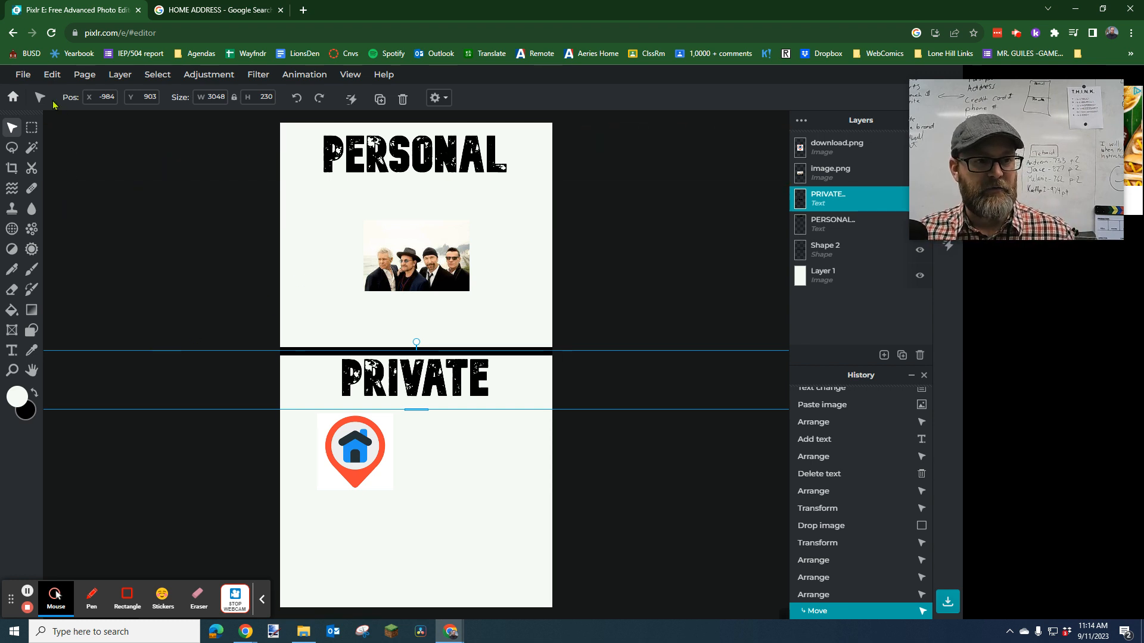
- Start saving the poster as a high-quality (90%) JPG image at 1080 × 1920
left_click(23, 75)
mouse_move(37, 196)
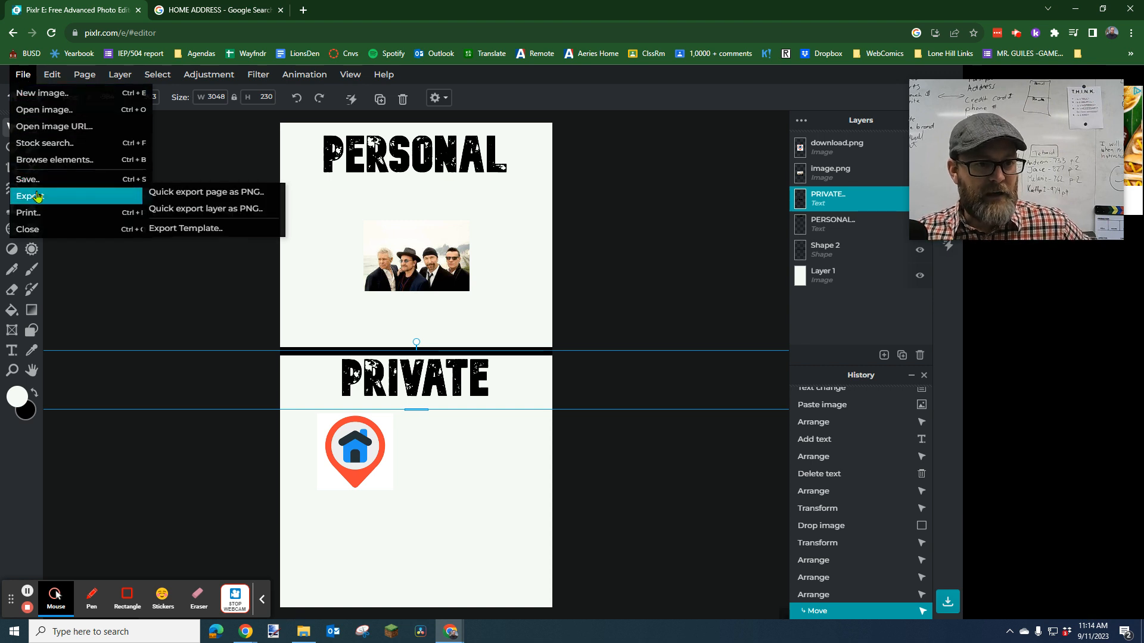
left_click(65, 177)
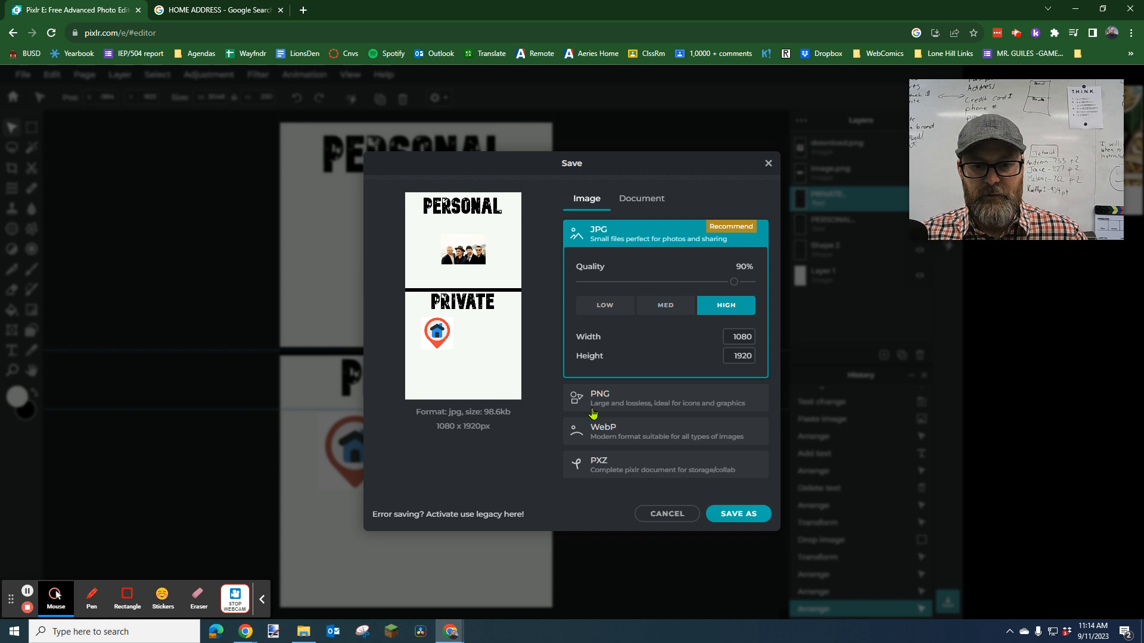
left_click(738, 514)
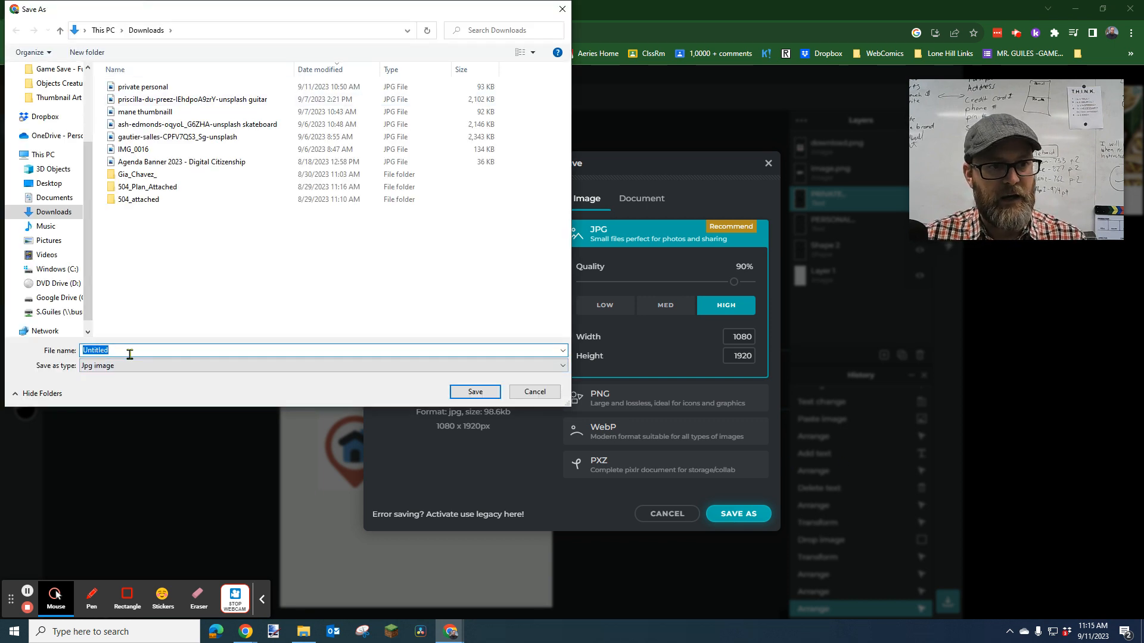
type("PER")
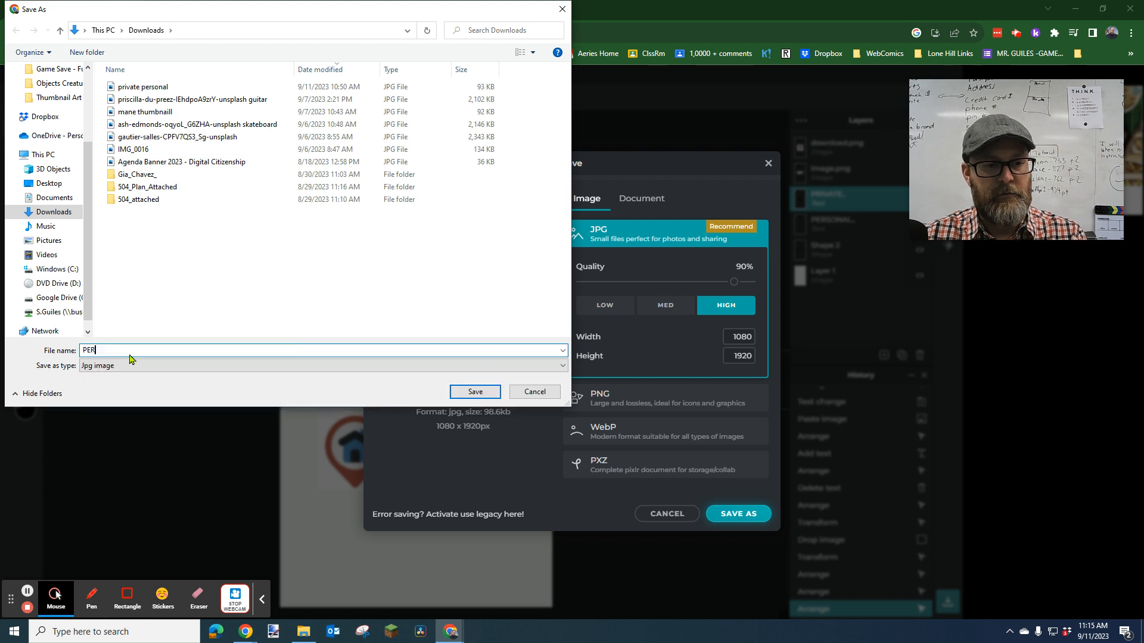
type("SONA")
key("BackSpace")
key("BackSpace")
key("BackSpace")
key("BackSpace")
key("BackSpace")
key("BackSpace")
key("BackSpace")
- Save the file in Downloads as "personal vs private" and close the save and premium-offer dialogs
type("personal vs private")
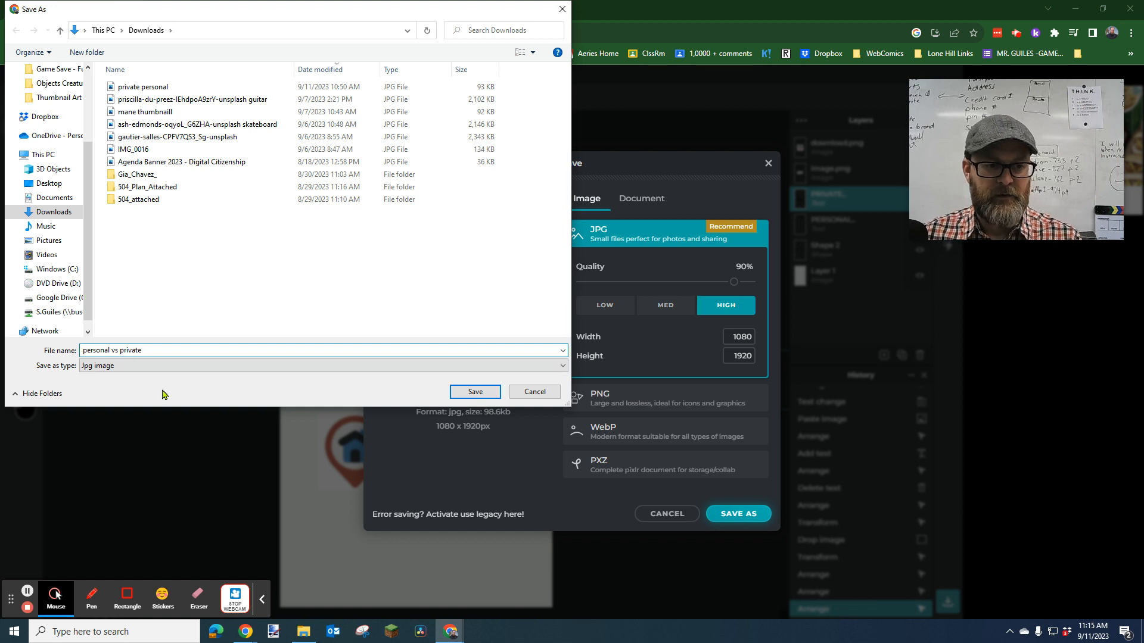
left_click(474, 392)
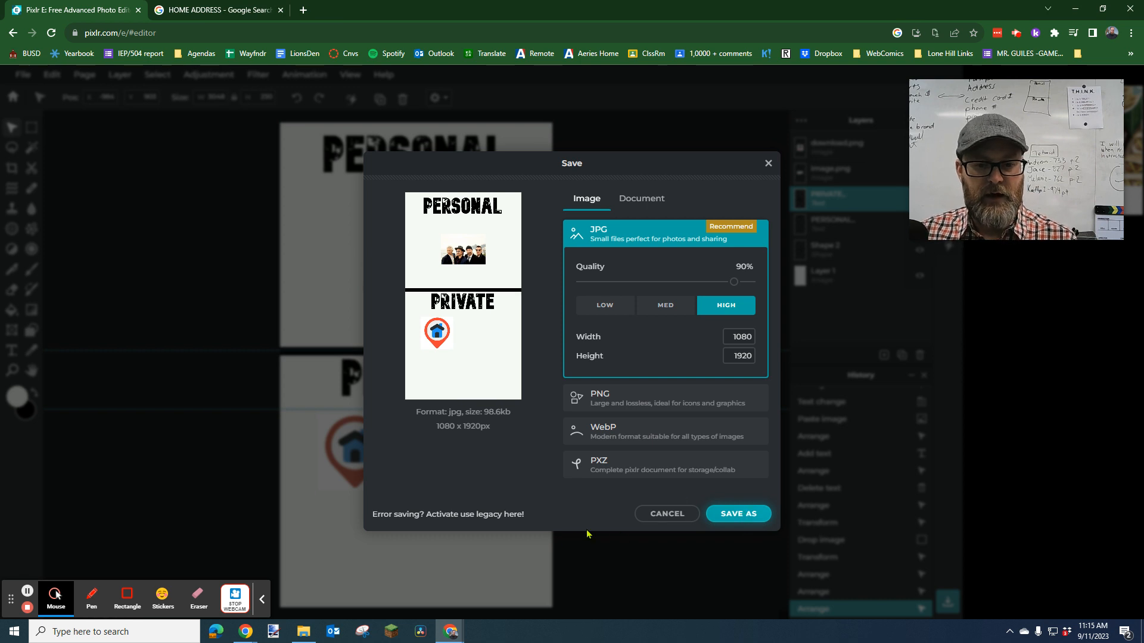
left_click(769, 169)
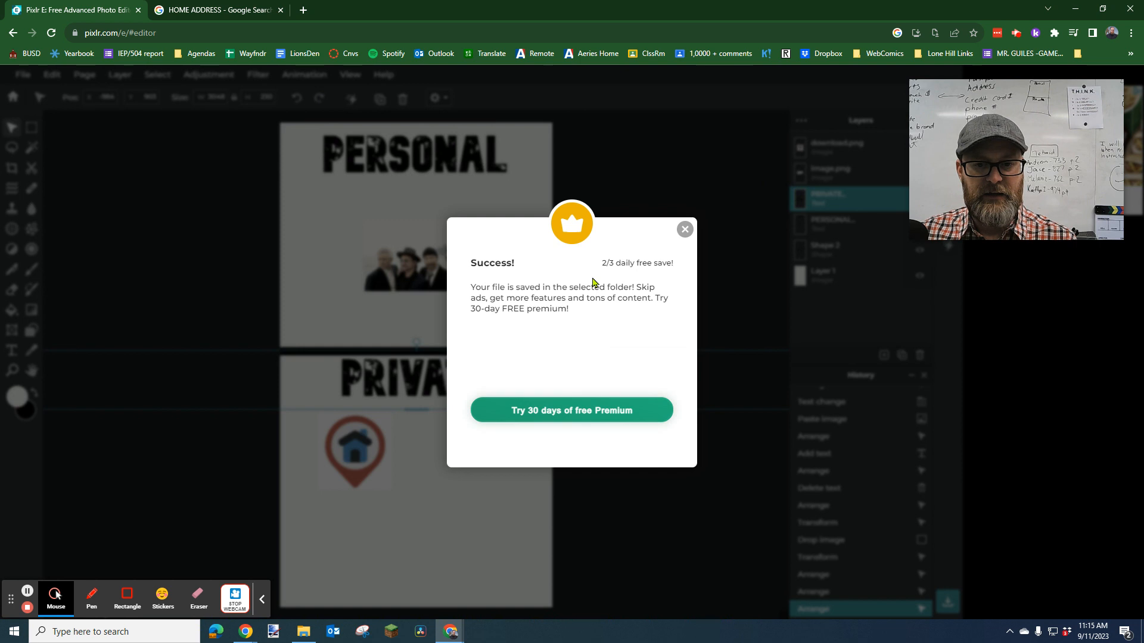
left_click(685, 230)
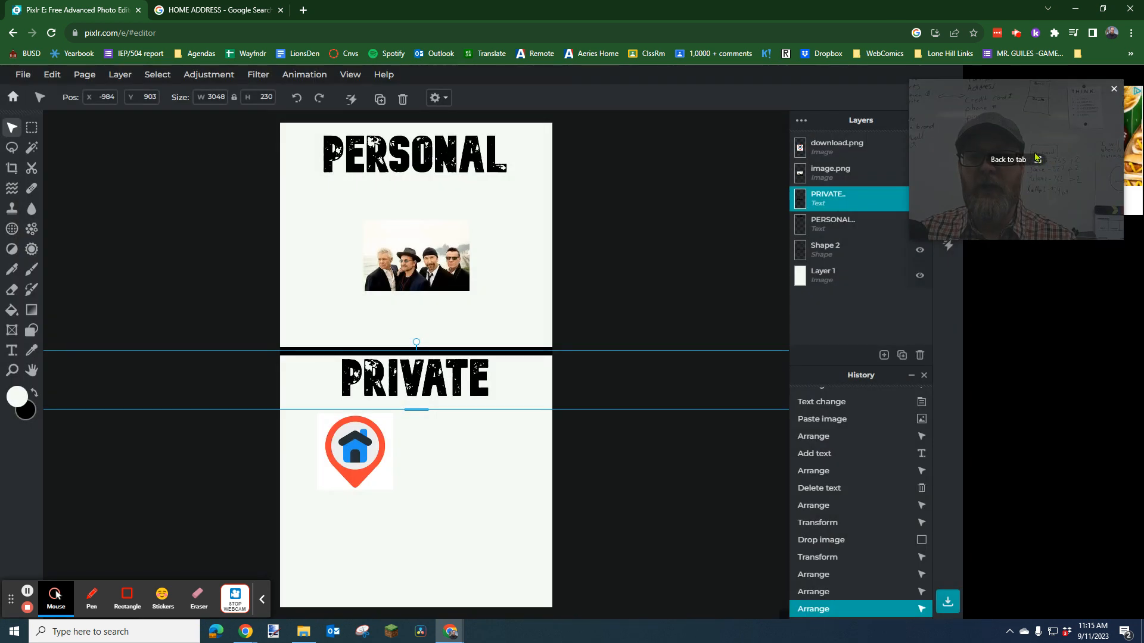
left_click_drag(1061, 314, 1042, 168)
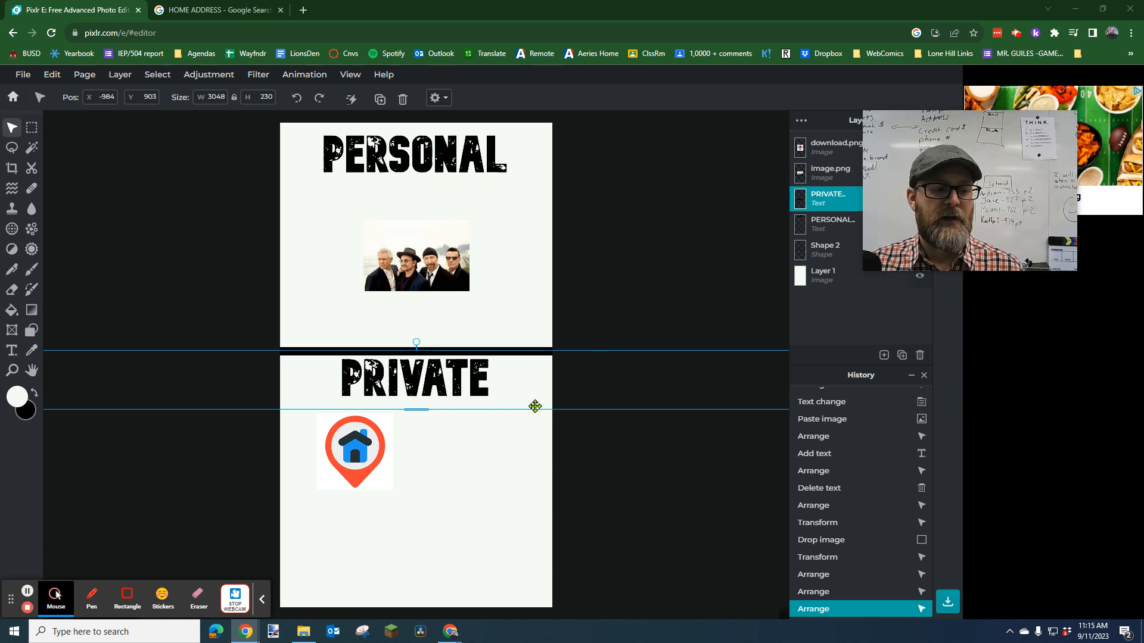